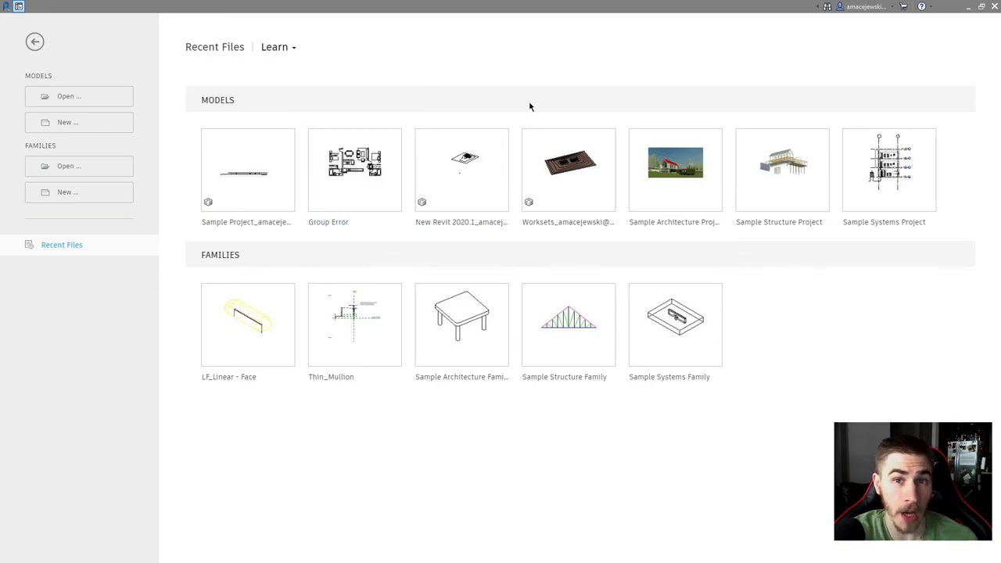
Create a new family from the Generic Model template.
left_click(96, 192)
scroll(515, 275, "down", 6)
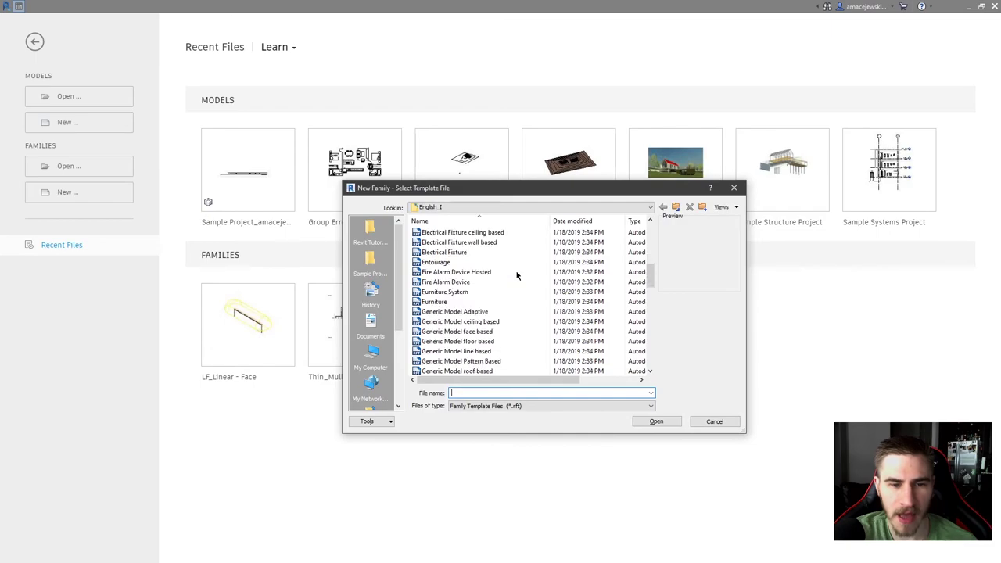
left_click(443, 342)
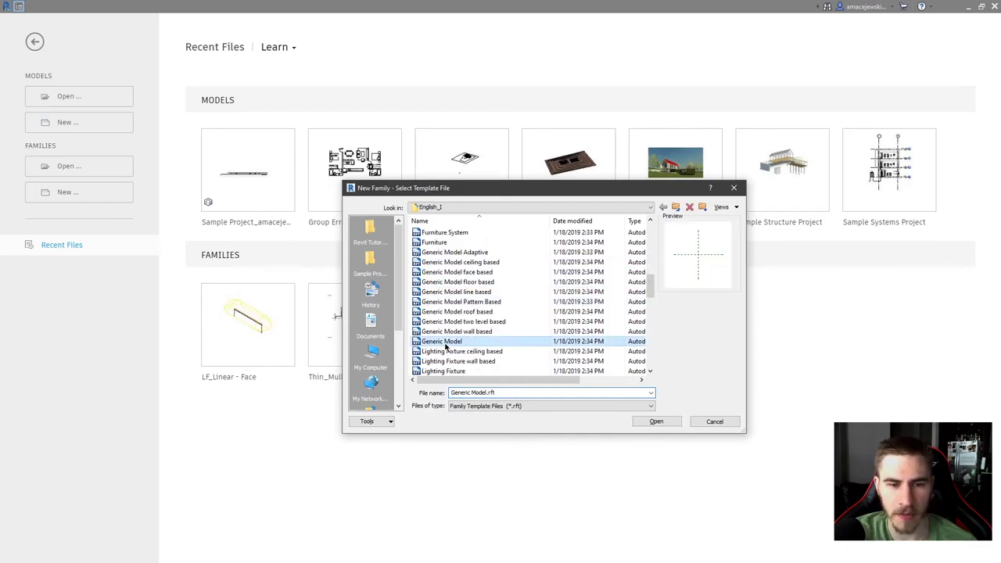
left_click(656, 422)
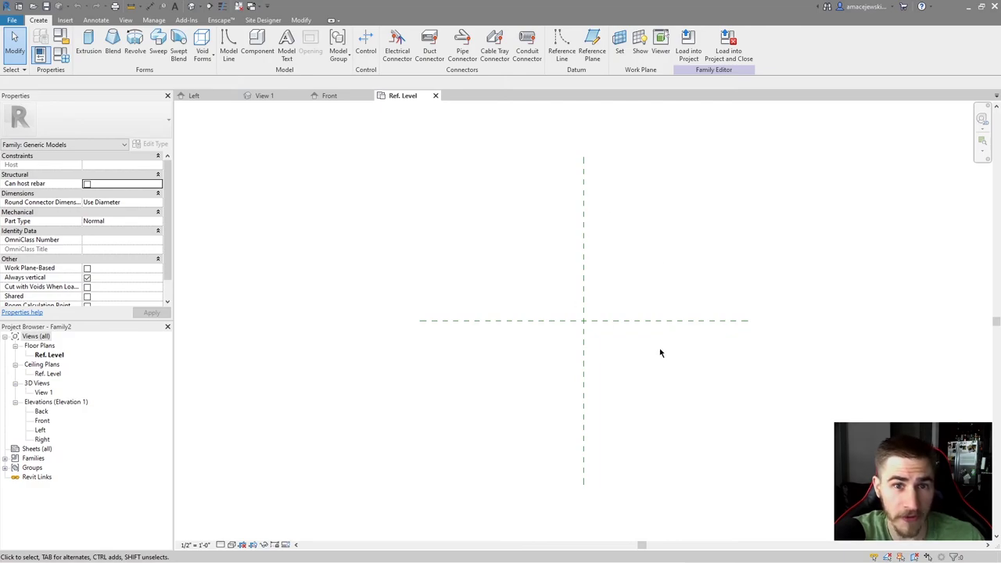
Start a Revolve and draw a 3' axis line up the vertical reference plane from the reference plane intersection.
left_click(135, 41)
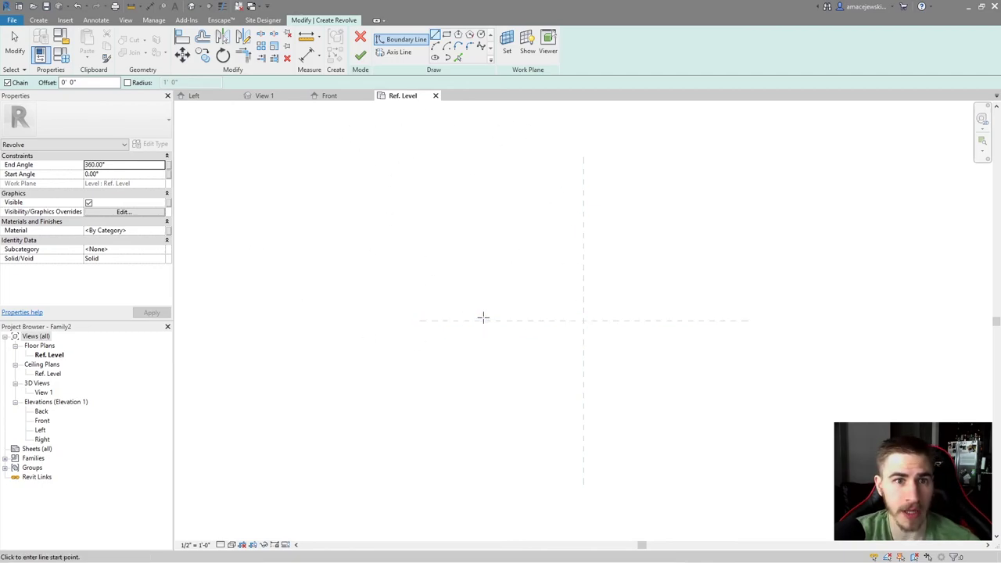
left_click(399, 53)
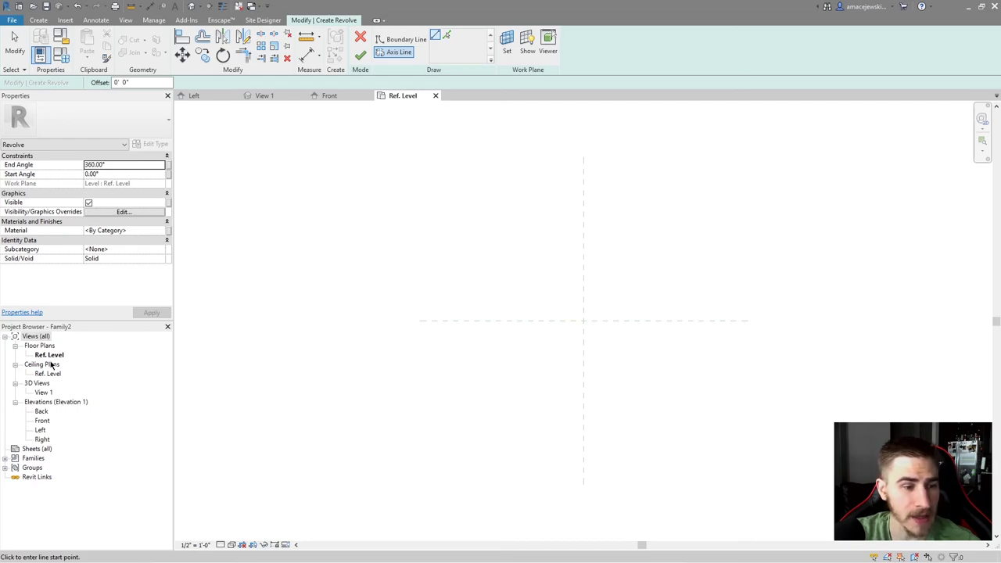
left_click(520, 345)
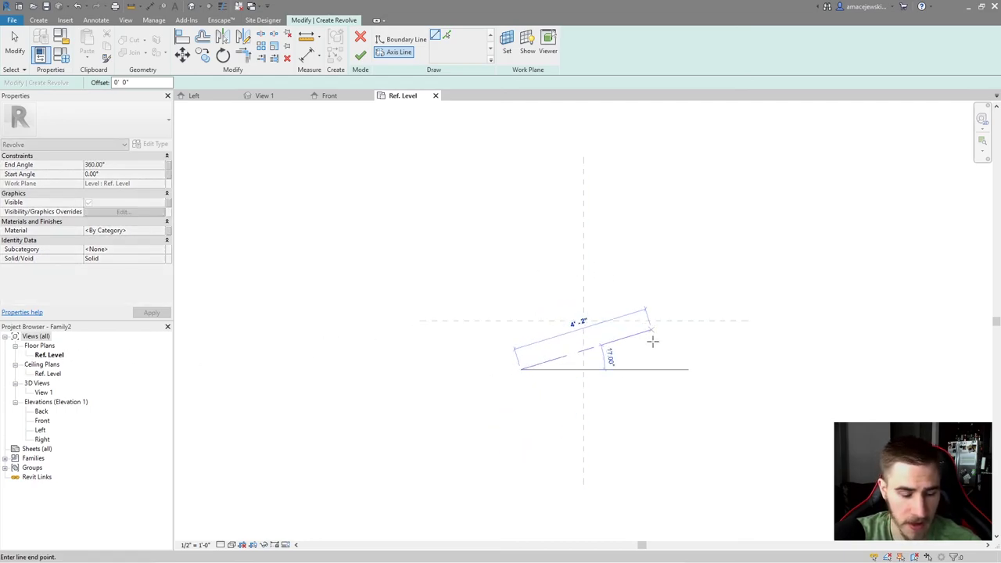
left_click(583, 321)
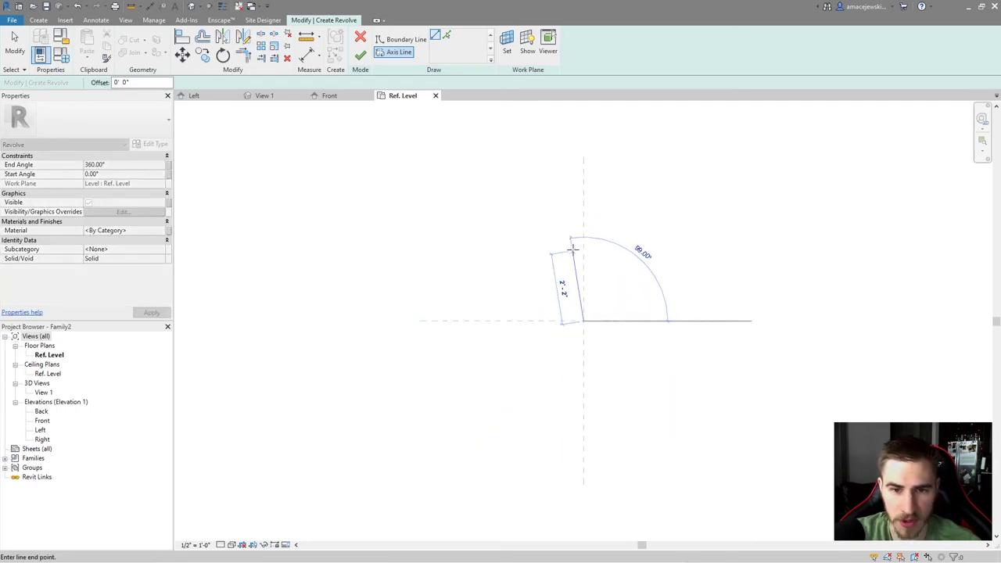
left_click(586, 226)
key("Escape")
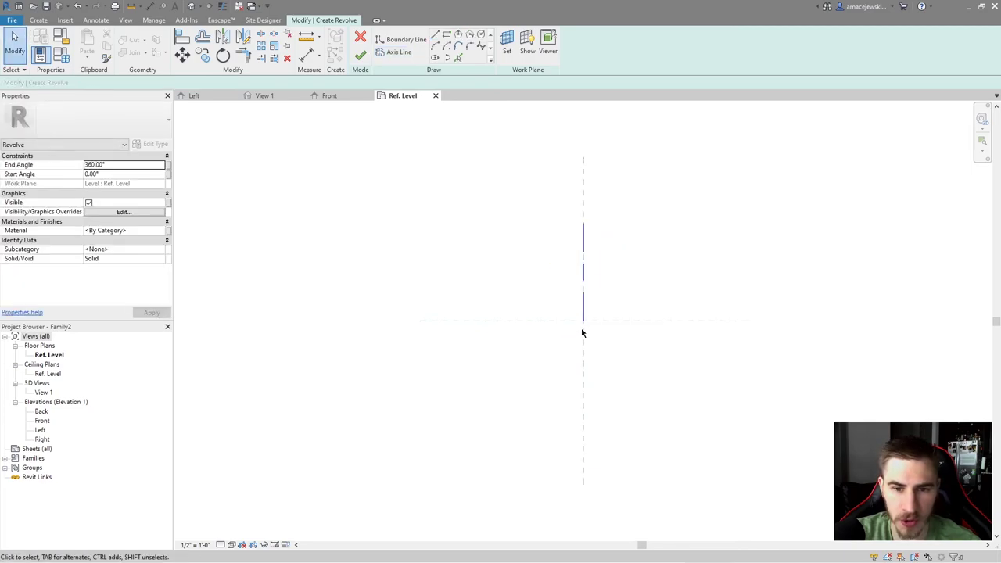
left_click(586, 310)
left_click(625, 274)
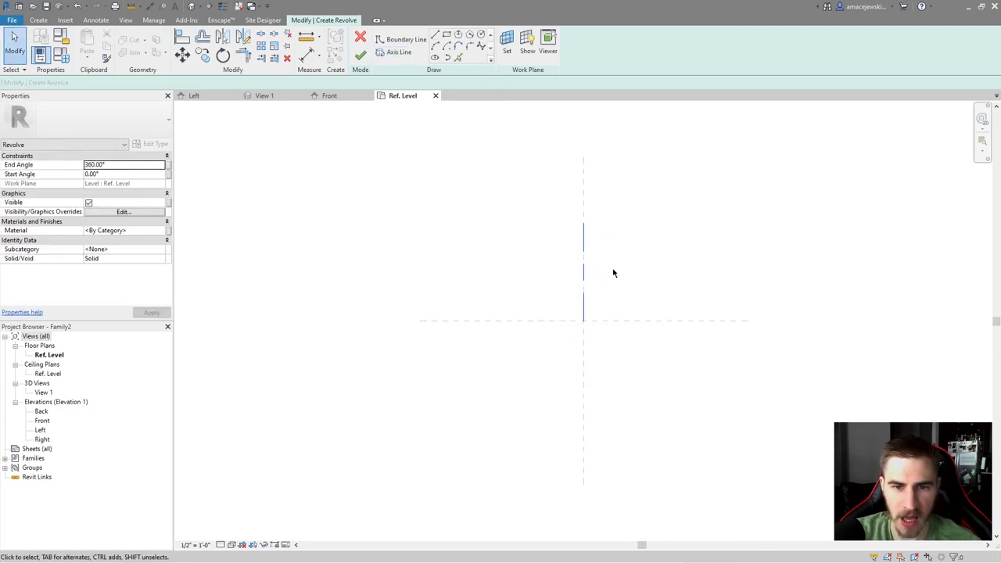
left_click(583, 298)
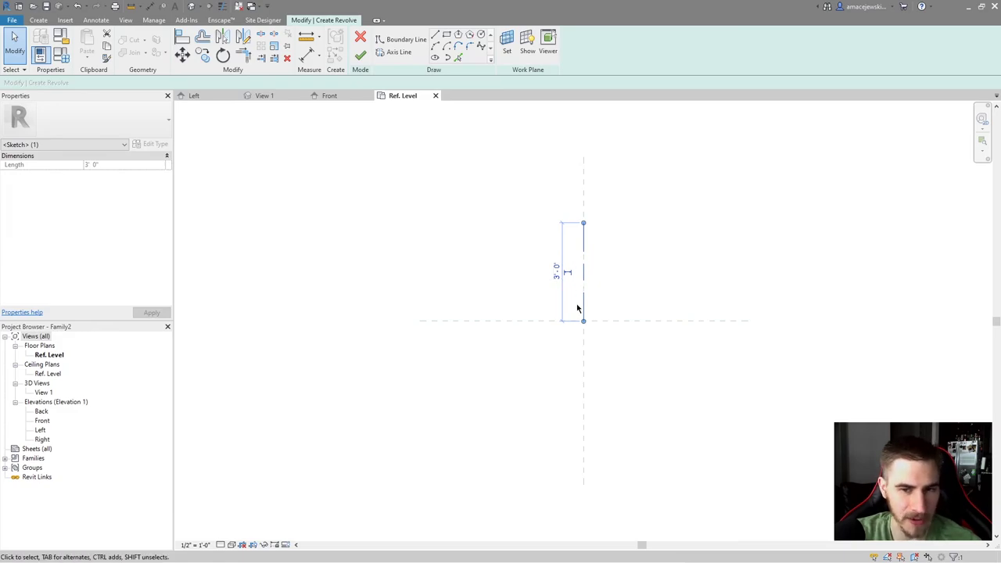
left_click(634, 302)
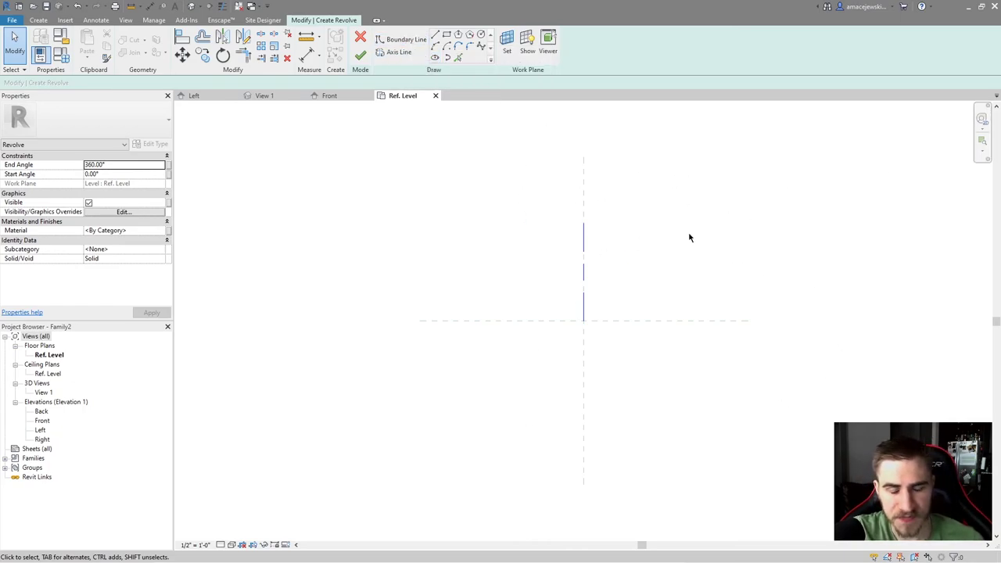
Open the default 3D view and show the active work plane beneath the axis line.
left_click(191, 7)
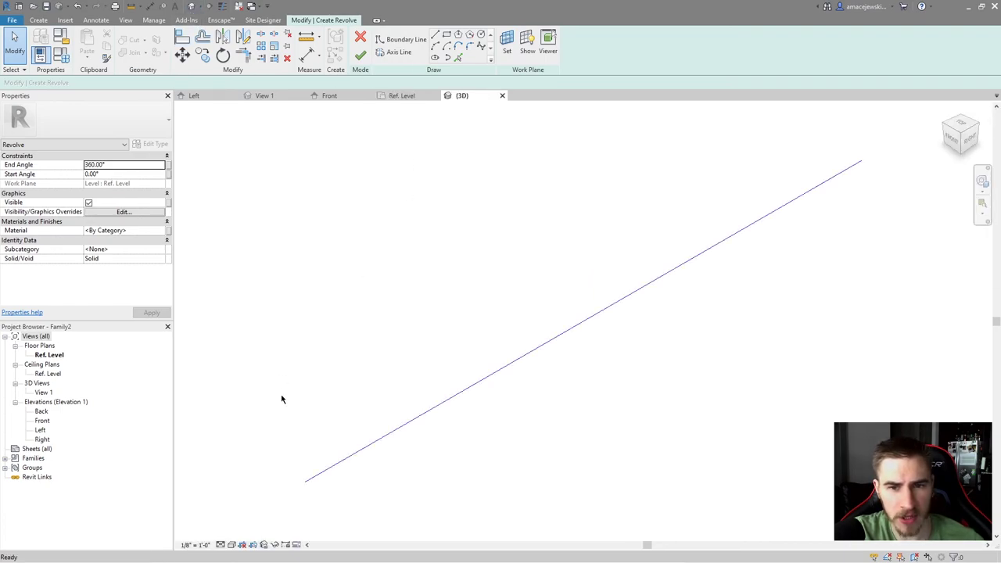
scroll(571, 274, "down", 2)
scroll(406, 314, "down", 2)
left_click(527, 43)
scroll(492, 326, "down", 4)
scroll(495, 366, "up", 2)
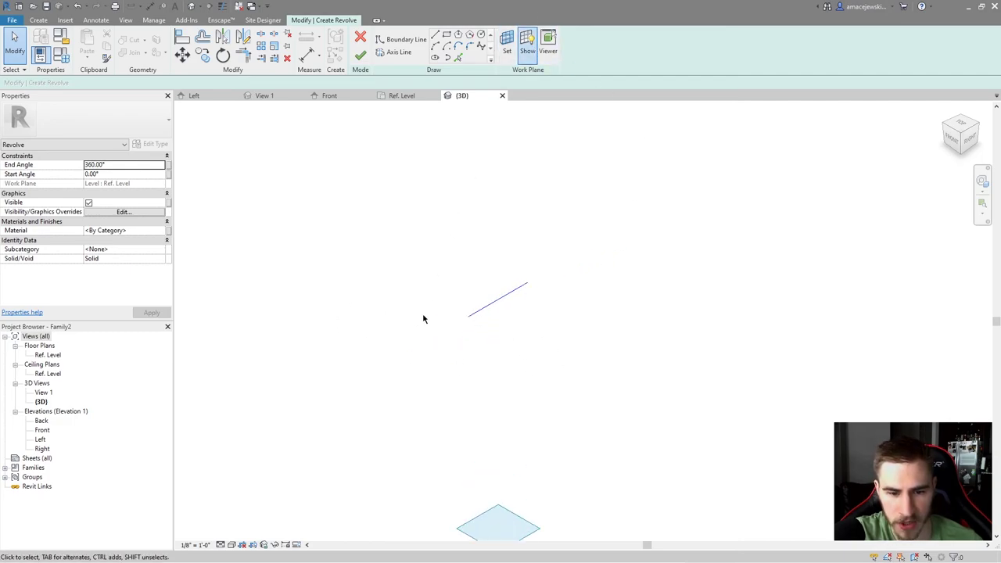
middle_click_drag(485, 389, 484, 284)
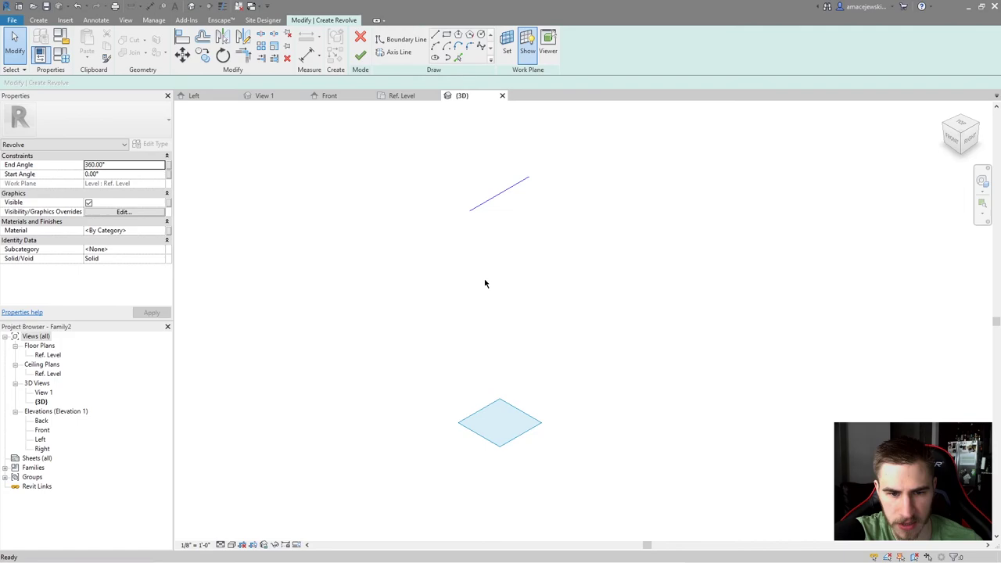
Enlarge the displayed work plane so it surrounds the axis line, and inspect it in 3D.
left_click(538, 420)
scroll(543, 360, "down", 2)
left_click_drag(524, 407, 677, 282)
left_click_drag(576, 353, 462, 244)
middle_click_drag(544, 336, 686, 349, "shift")
key("Escape")
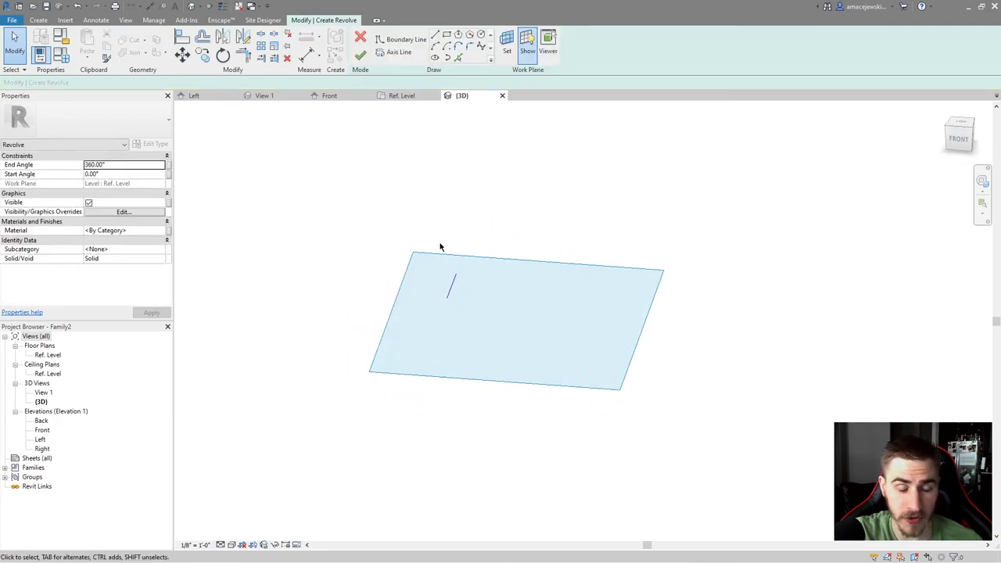
middle_click_drag(423, 398, 516, 335, "shift")
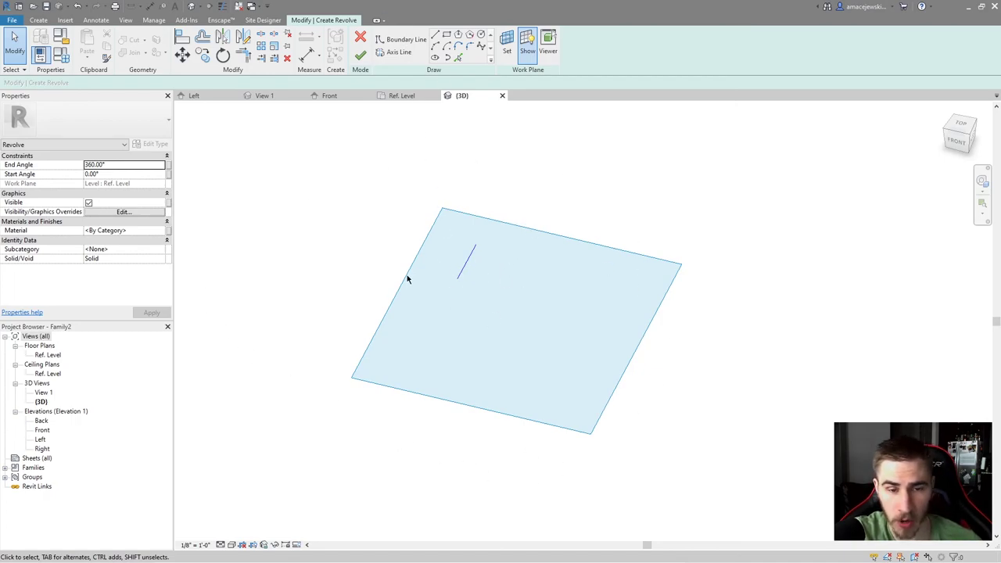
middle_click_drag(535, 281, 548, 292)
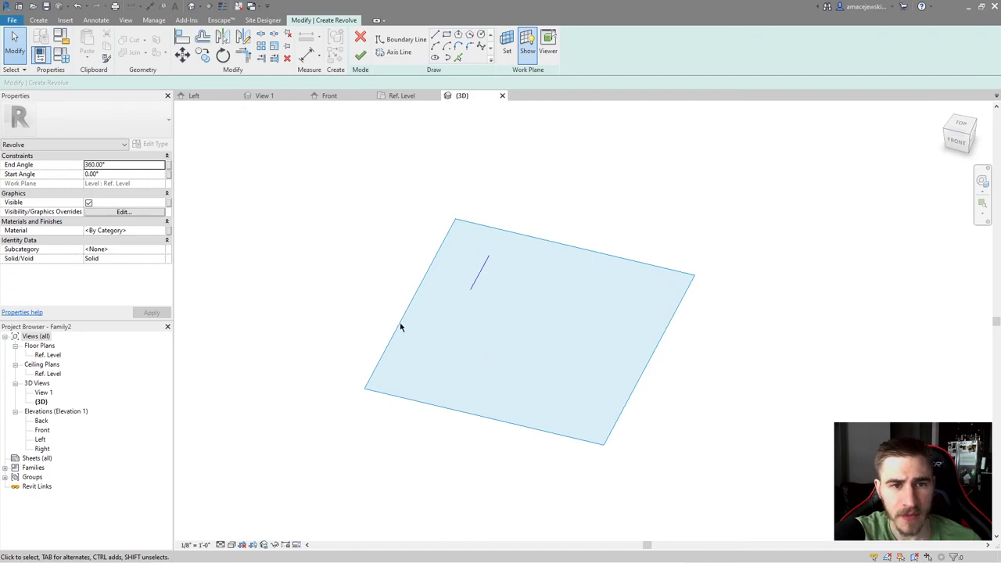
Return to the Ref. Level plan and hide the work plane.
left_click(401, 96)
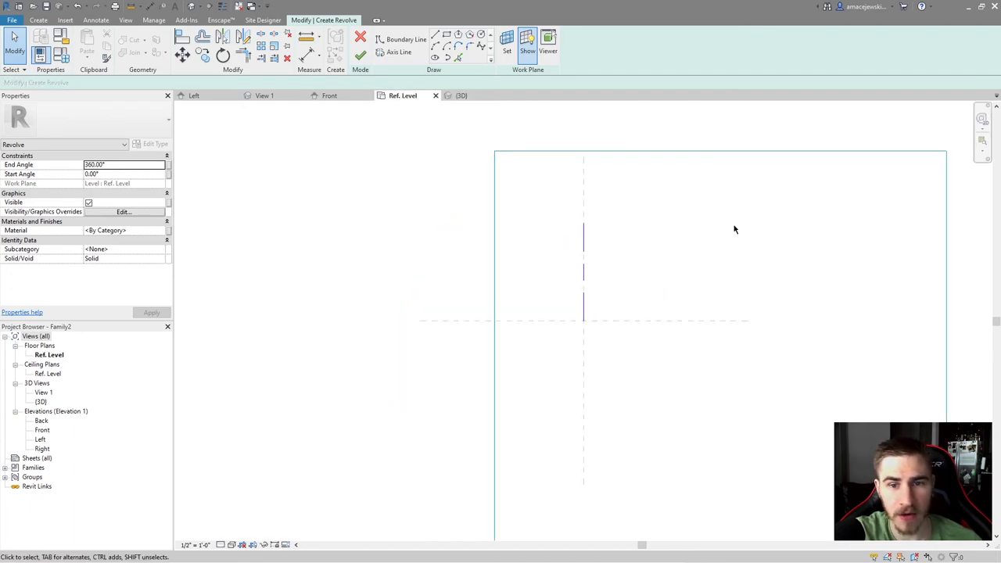
middle_click_drag(714, 271, 705, 273)
left_click(527, 44)
middle_click_drag(628, 261, 610, 265)
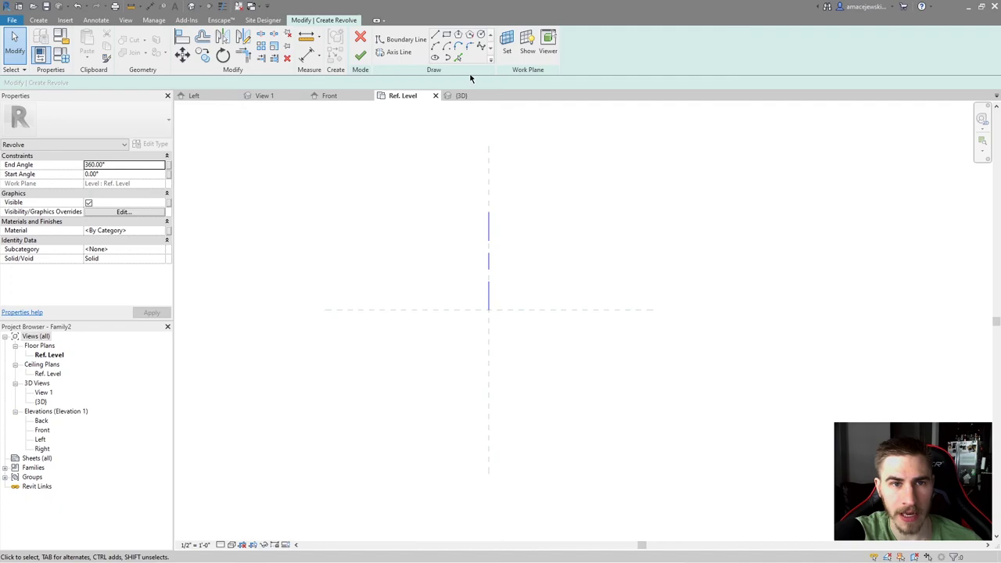
Sketch a closed, six-sided, outward-flaring boundary profile beside the axis on the horizontal reference plane, and finish the revolve.
left_click(436, 36)
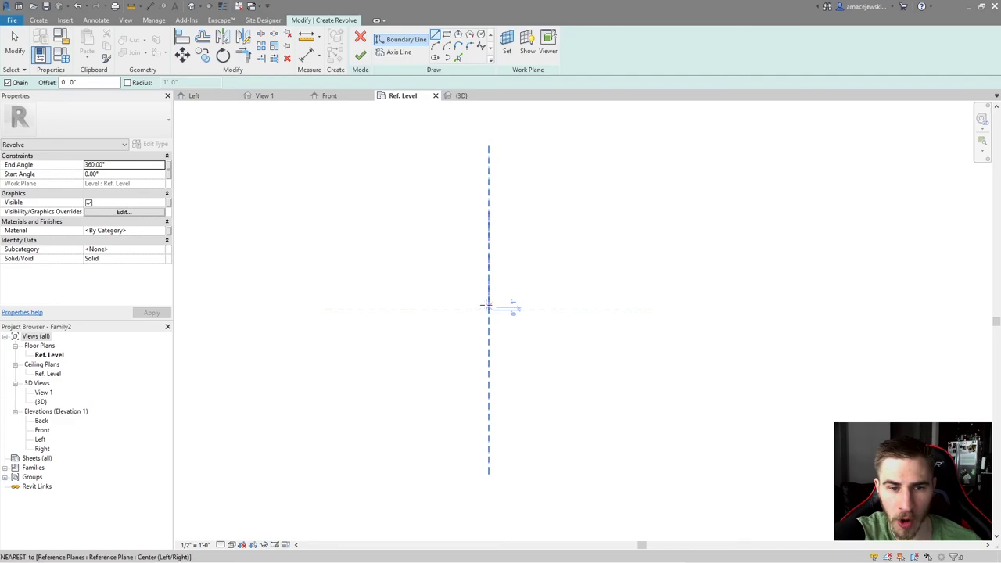
left_click(488, 310)
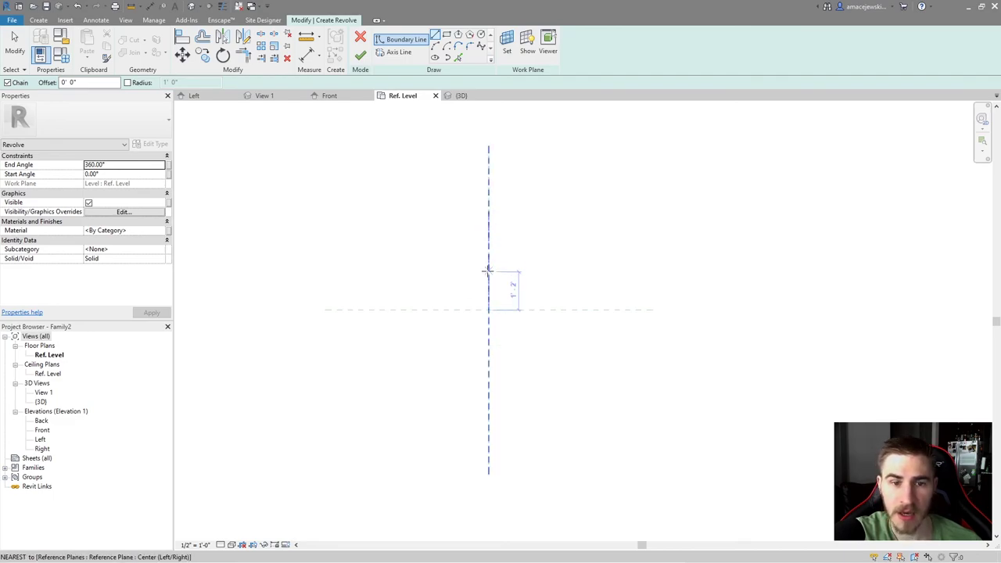
left_click(488, 211)
key("Escape")
left_click(489, 310)
left_click(514, 270)
left_click(522, 258)
left_click(523, 202)
left_click(559, 202)
left_click(541, 290)
left_click(523, 309)
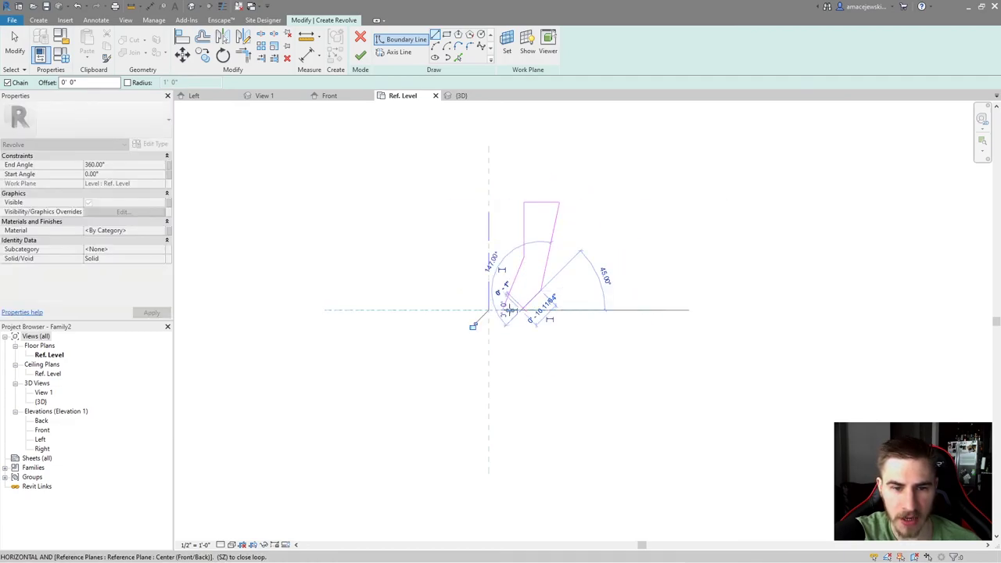
left_click(502, 309)
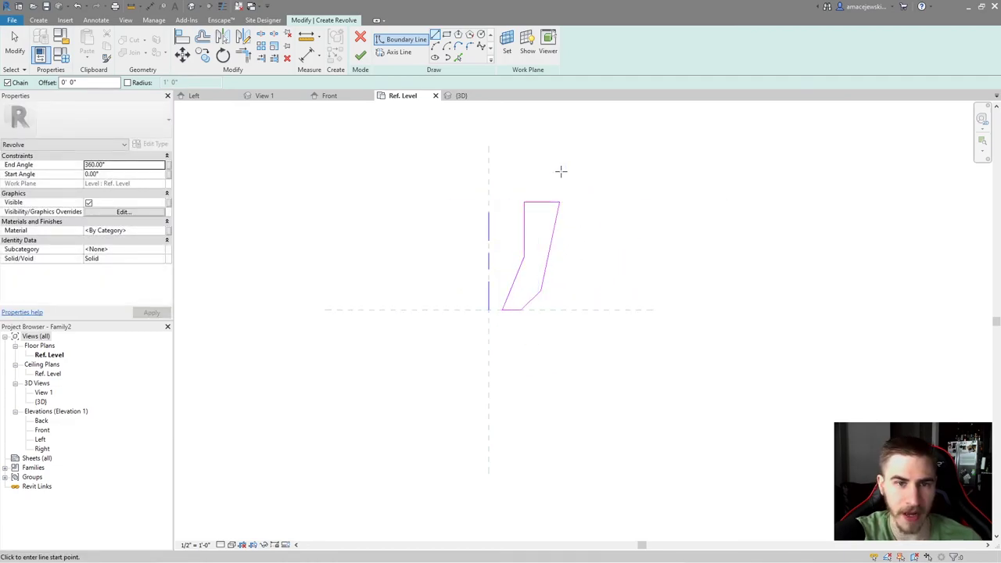
left_click(360, 55)
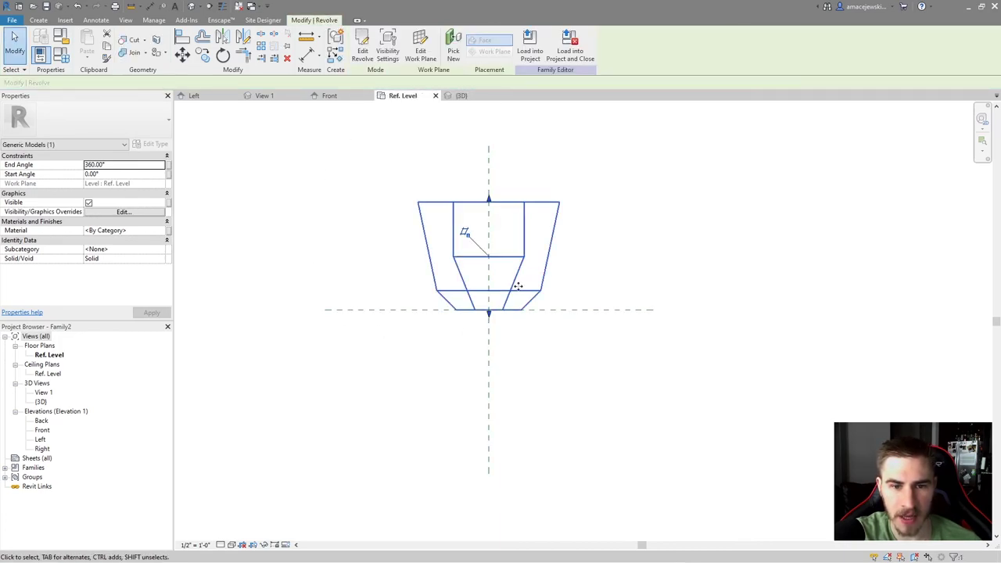
Set the revolve's End Angle to 180° and inspect the resulting form in the 3D view.
left_click(460, 95)
middle_click_drag(587, 250, 552, 374, "shift")
key("Escape")
left_click(480, 258)
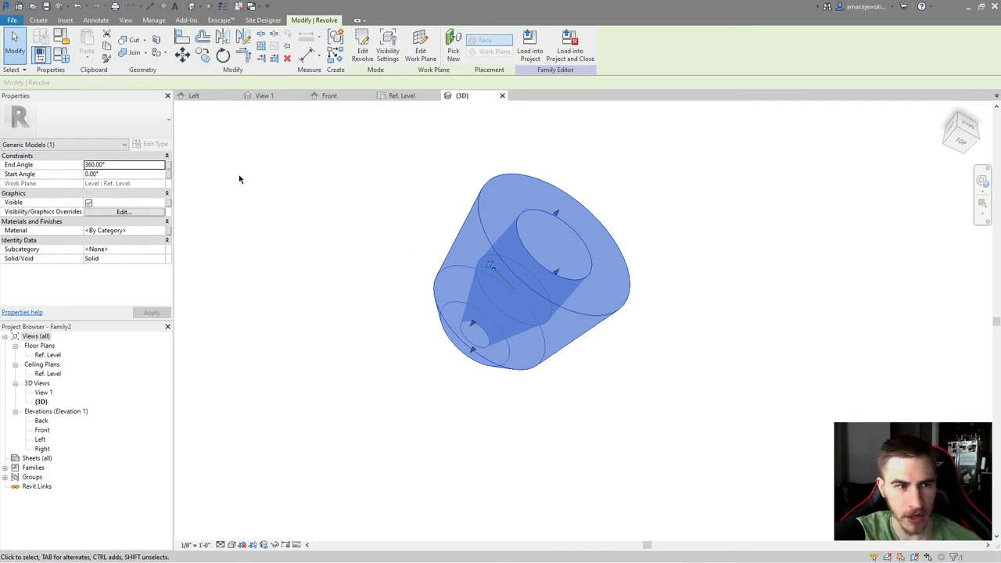
double_click(117, 165)
type("180")
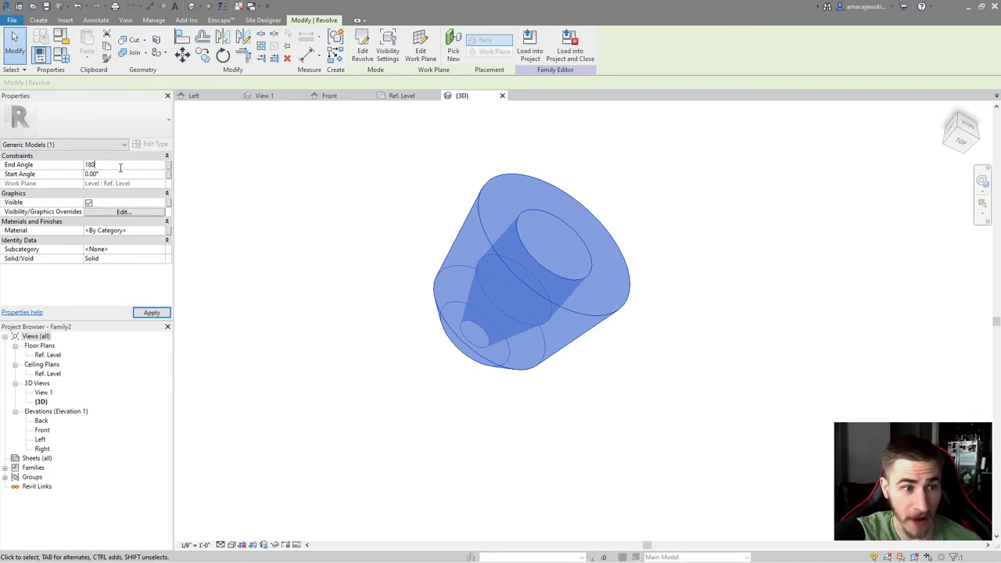
left_click(721, 252)
middle_click_drag(614, 279, 742, 223, "shift")
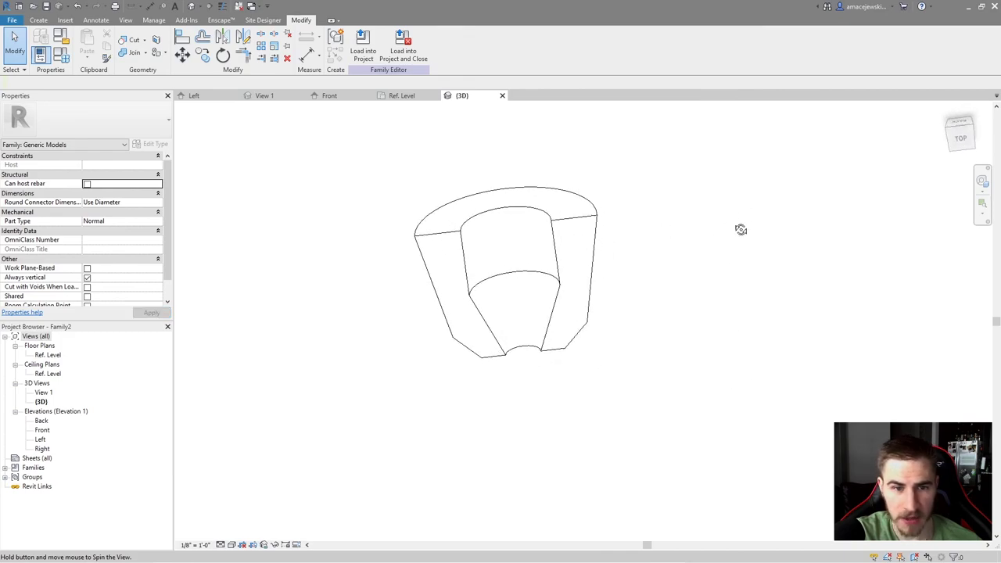
left_click(547, 219)
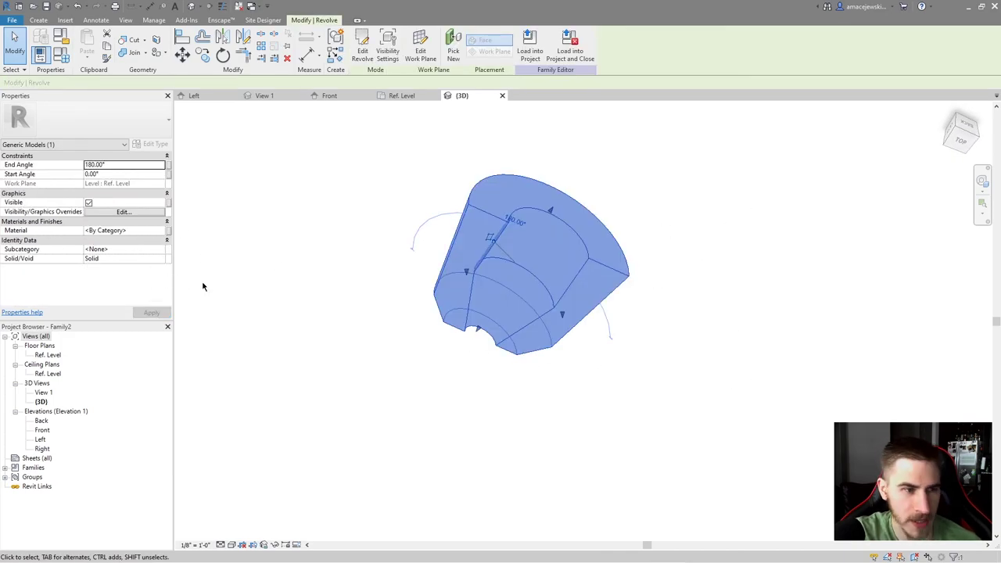
middle_click_drag(482, 288, 563, 362, "shift")
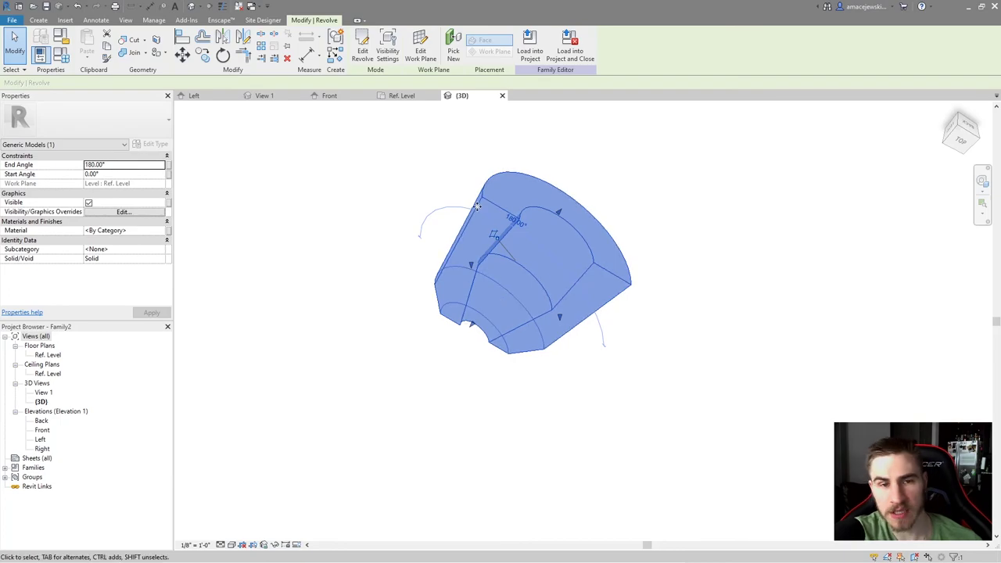
Edit the revolve's sketch in Ref. Level, add a tall rectangular boundary outside the existing profile, finish, and view it in 3D.
left_click(402, 96)
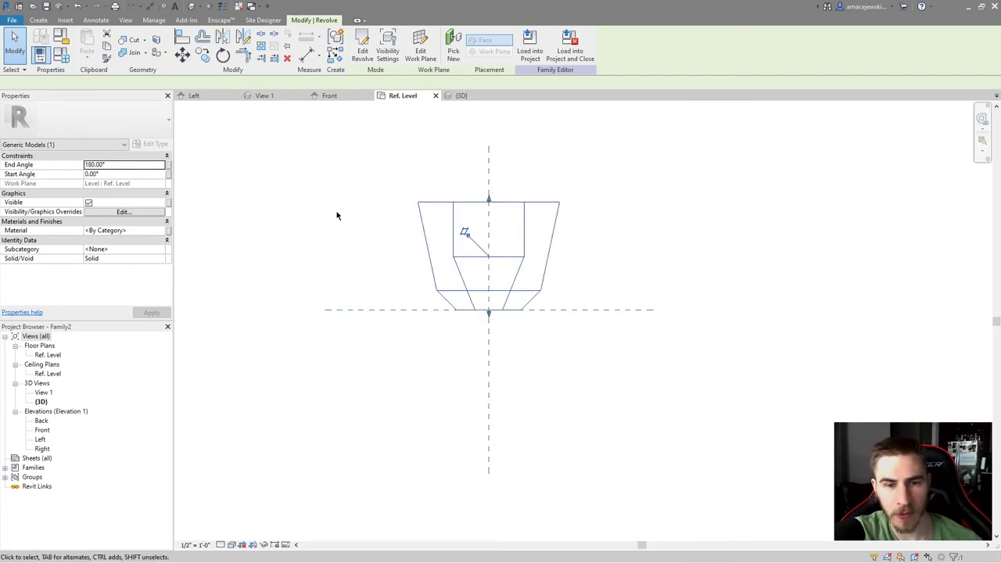
double_click(562, 247)
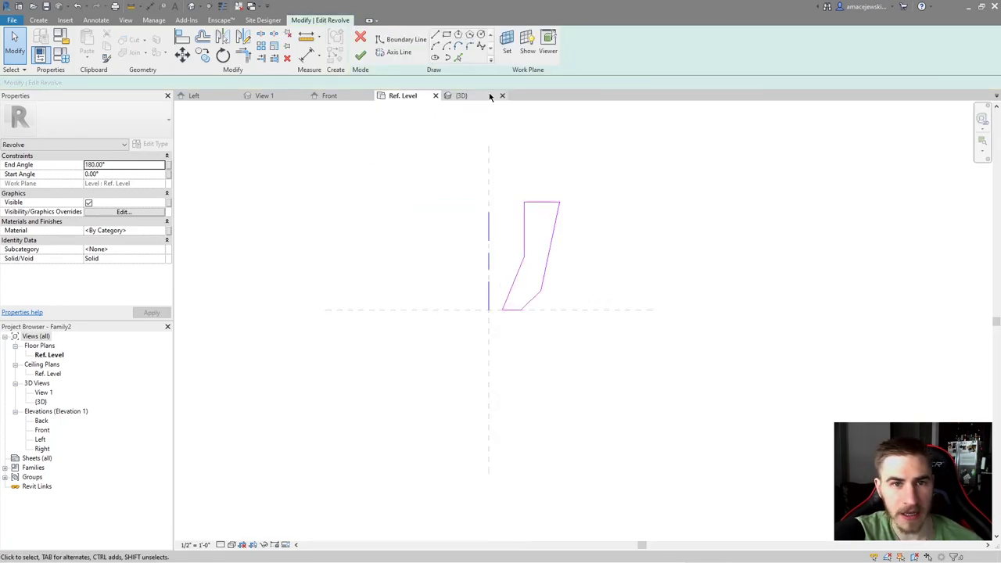
left_click(446, 36)
middle_click_drag(675, 236, 672, 268)
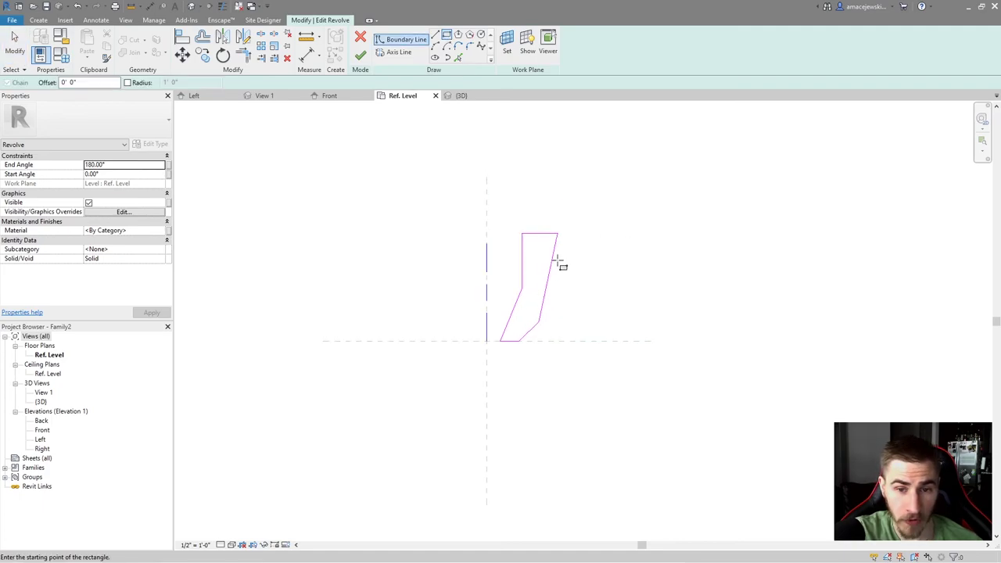
left_click(615, 176)
left_click(588, 288)
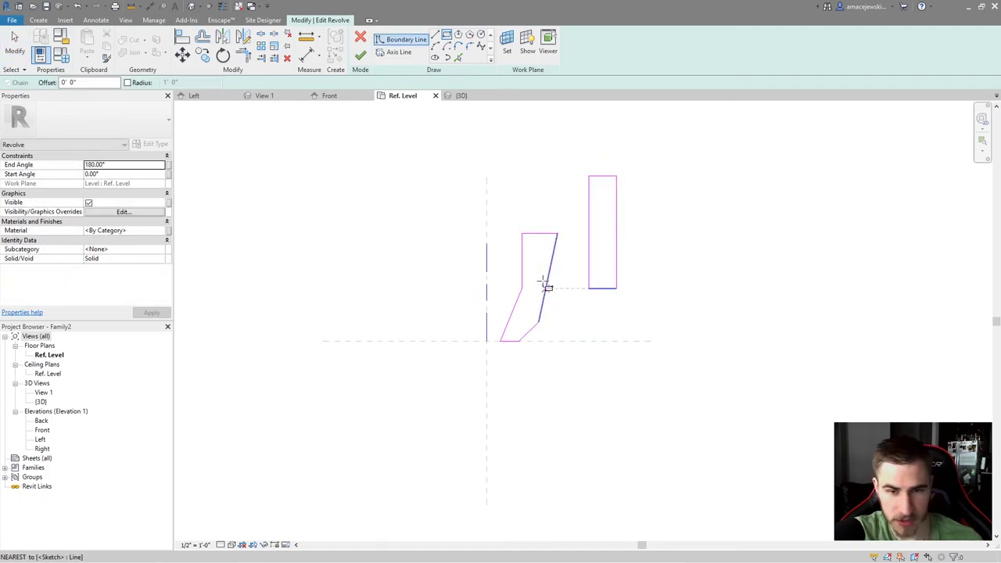
key("Escape")
left_click(360, 55)
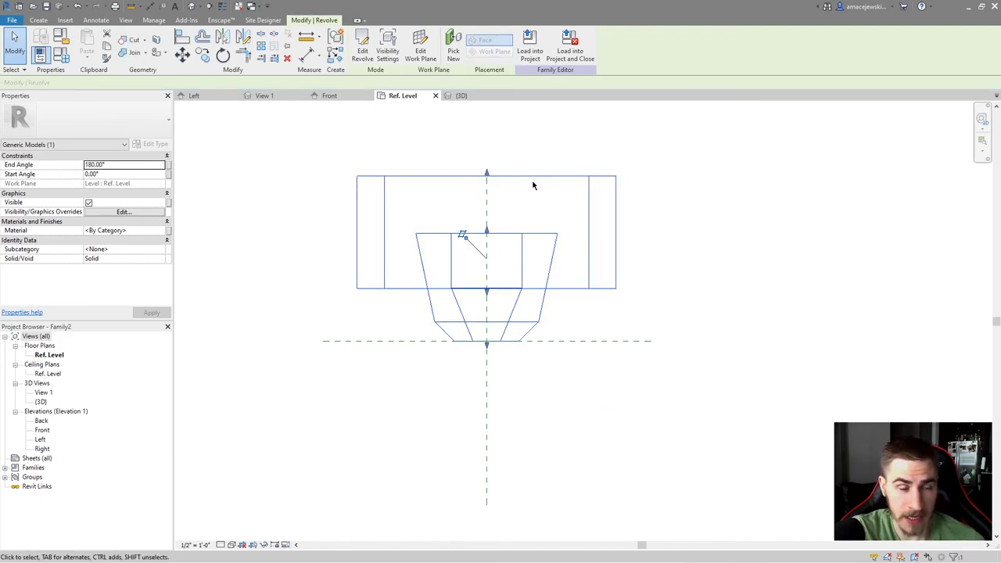
left_click(461, 95)
middle_click_drag(493, 138, 509, 306, "shift")
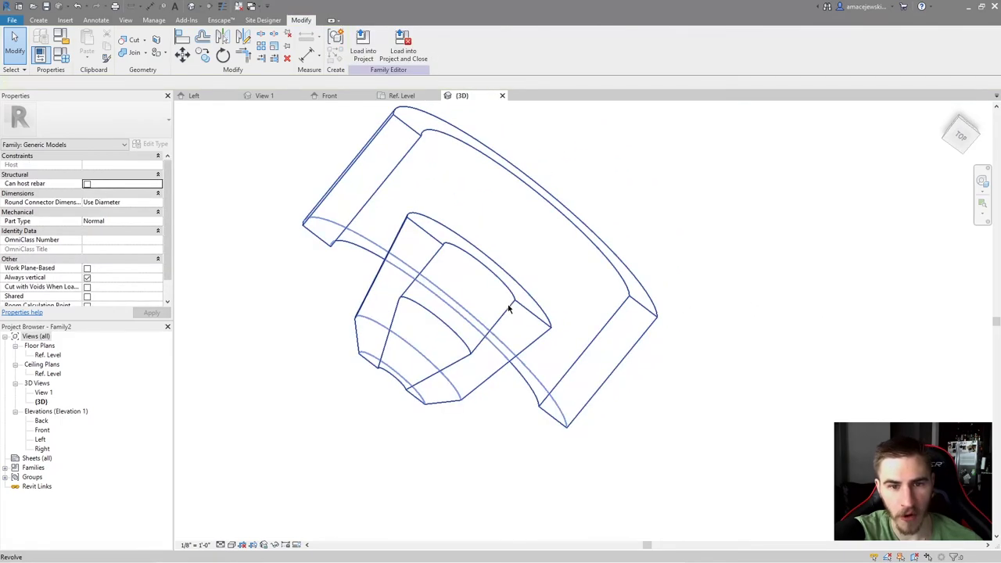
In the Front elevation, use Pick New with Work Plane placement to rehost the revolve onto the Center (Front/Back) reference plane above Ref. Level.
left_click(464, 324)
middle_click_drag(540, 242, 497, 255, "shift")
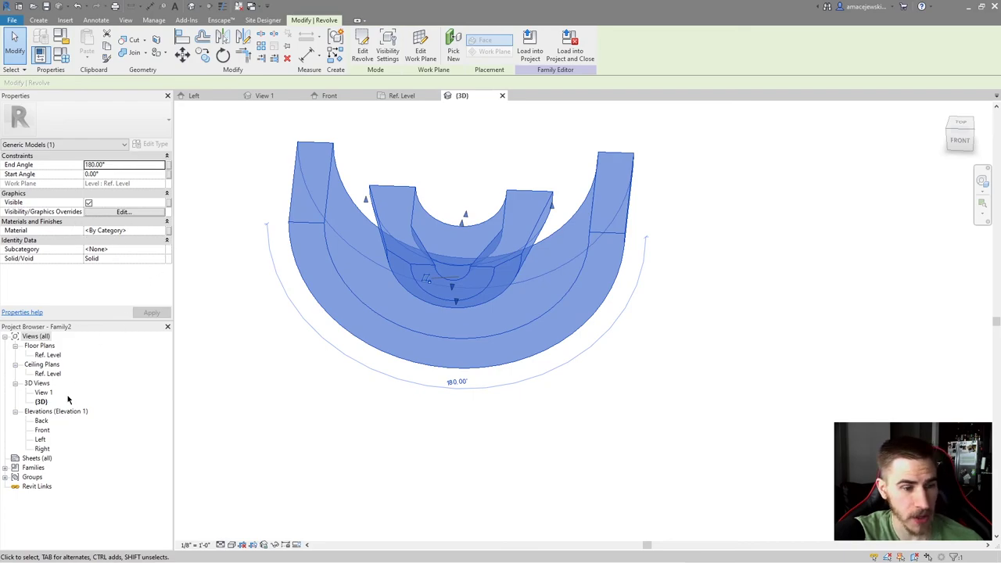
double_click(41, 430)
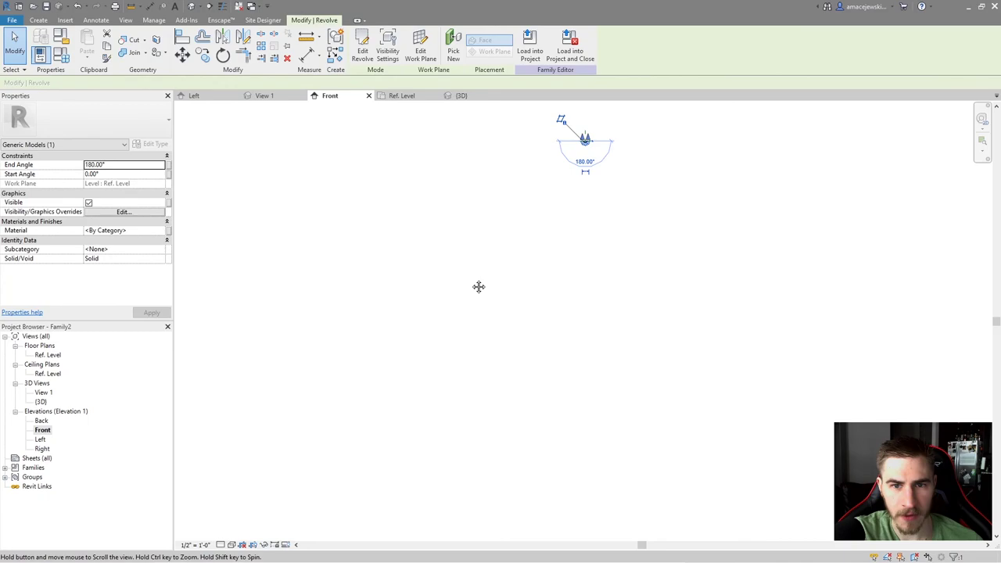
scroll(615, 221, "up", 5)
key("Escape")
left_click(566, 250)
scroll(536, 230, "up", 3)
left_click(432, 111)
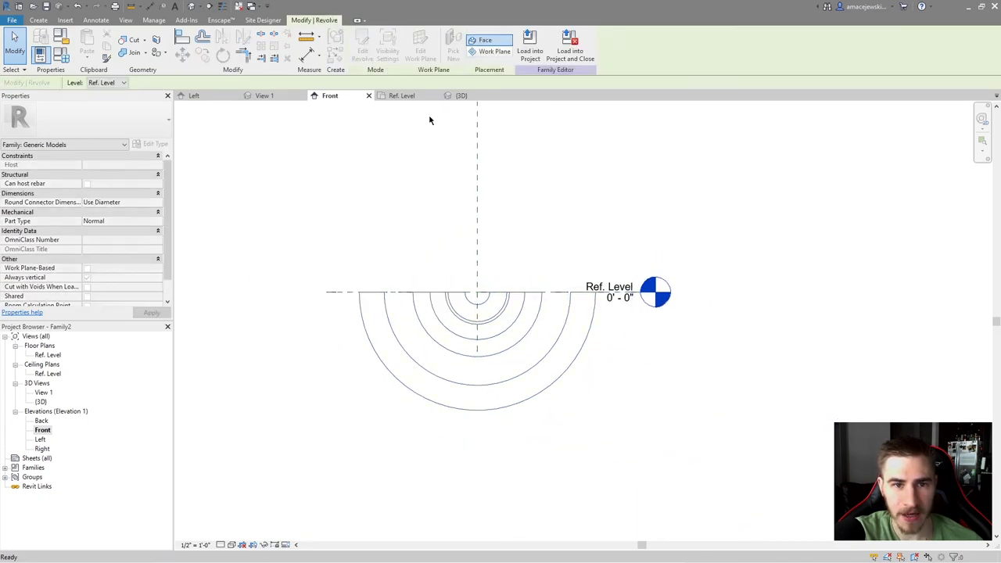
middle_click_drag(545, 271, 556, 345)
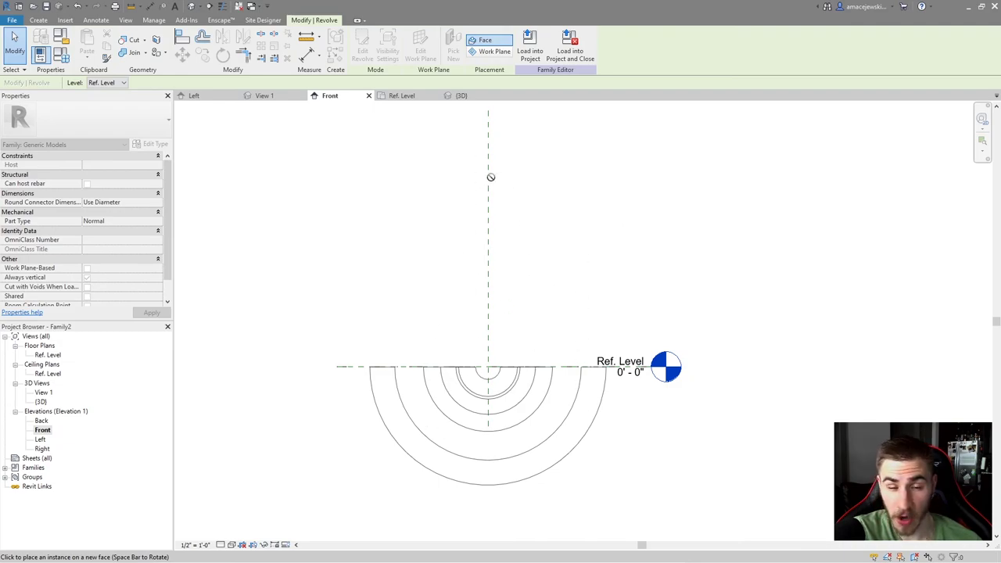
left_click(490, 51)
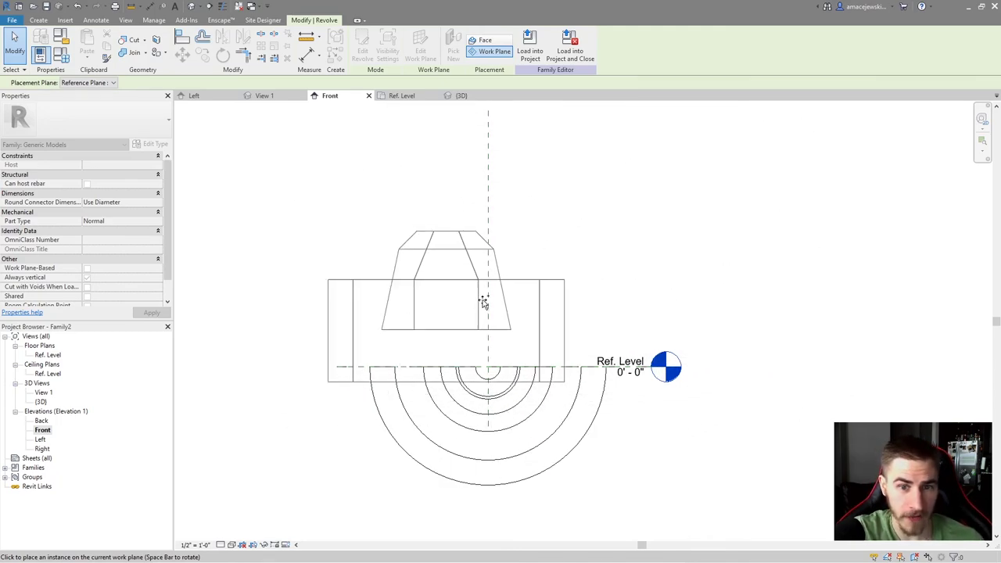
left_click(510, 241)
key("Escape")
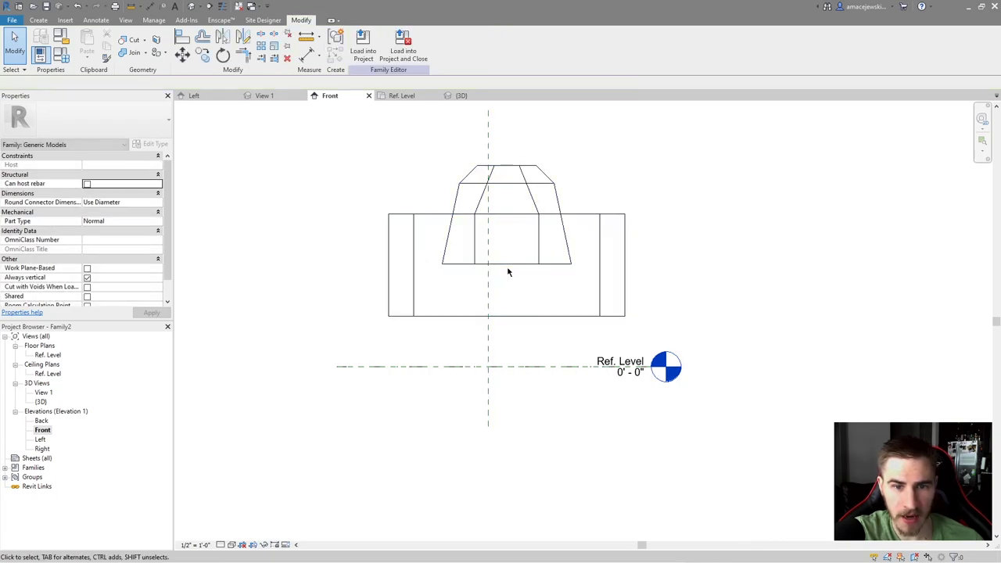
Move the revolve from the midpoint of its base to where the vertical reference plane meets Ref. Level, and view it in 3D.
left_click(507, 271)
key("m")
key("v")
left_click(511, 316)
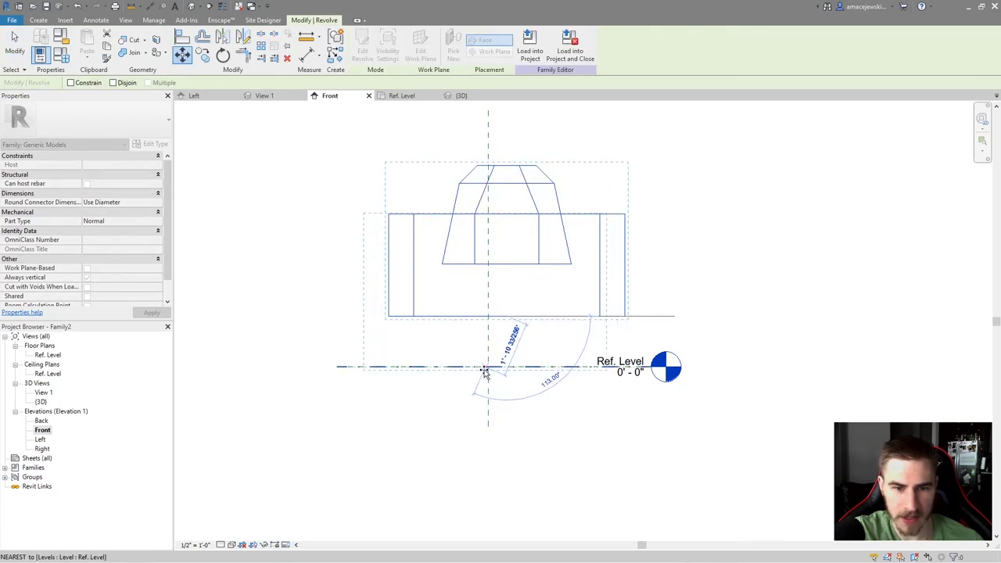
left_click(486, 367)
key("Escape")
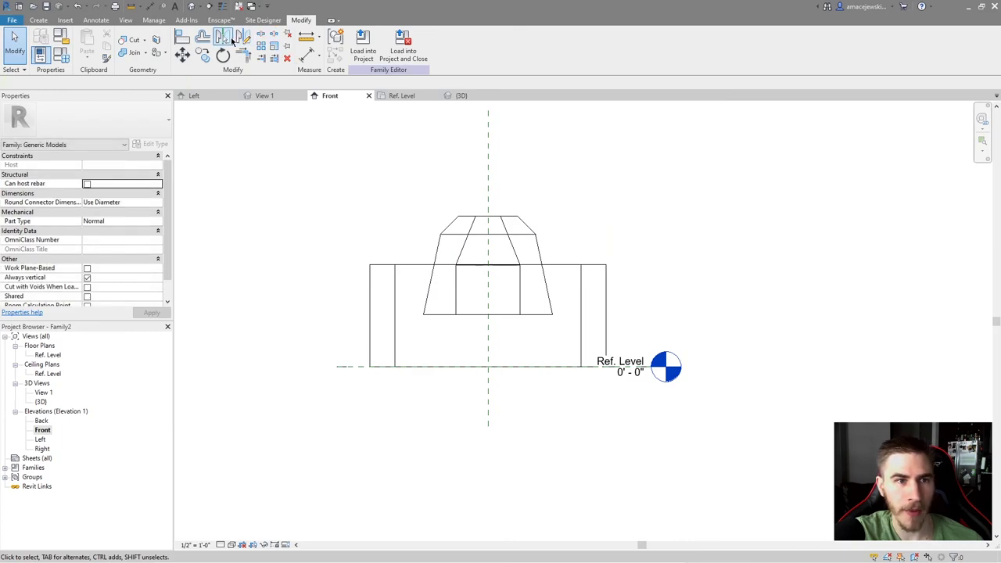
left_click(187, 6)
middle_click_drag(543, 351, 597, 443, "shift")
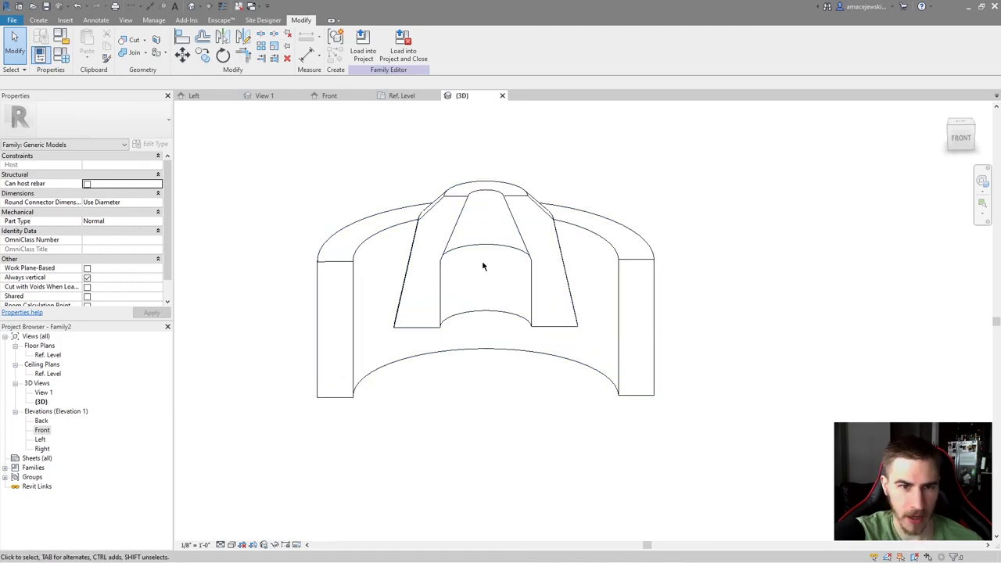
Open the revolve's sketch from the Left view in Elevation: Front and delete the six-sided boundary profile nearest the axis.
key("ctrl+Tab")
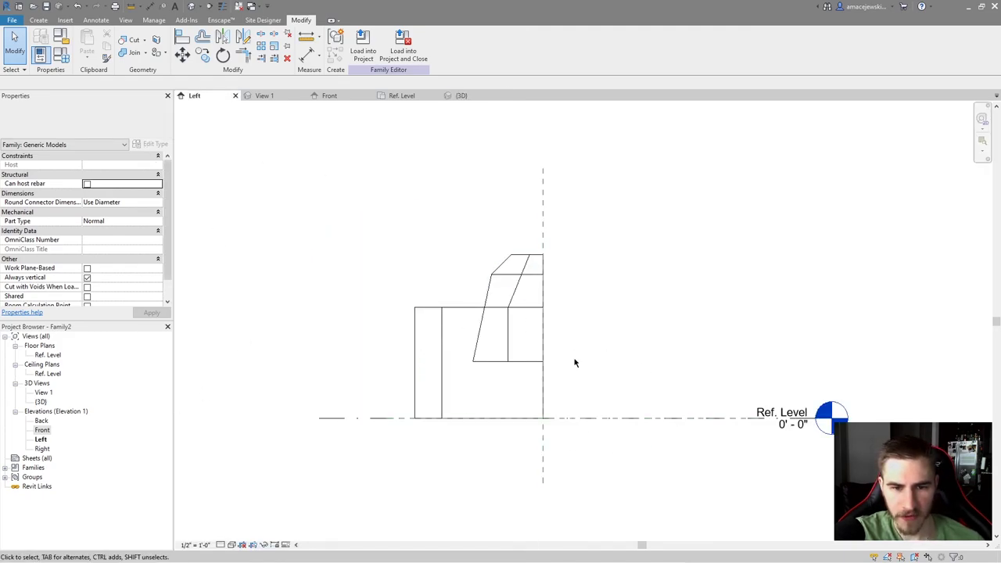
middle_click_drag(509, 346, 489, 328)
double_click(490, 329)
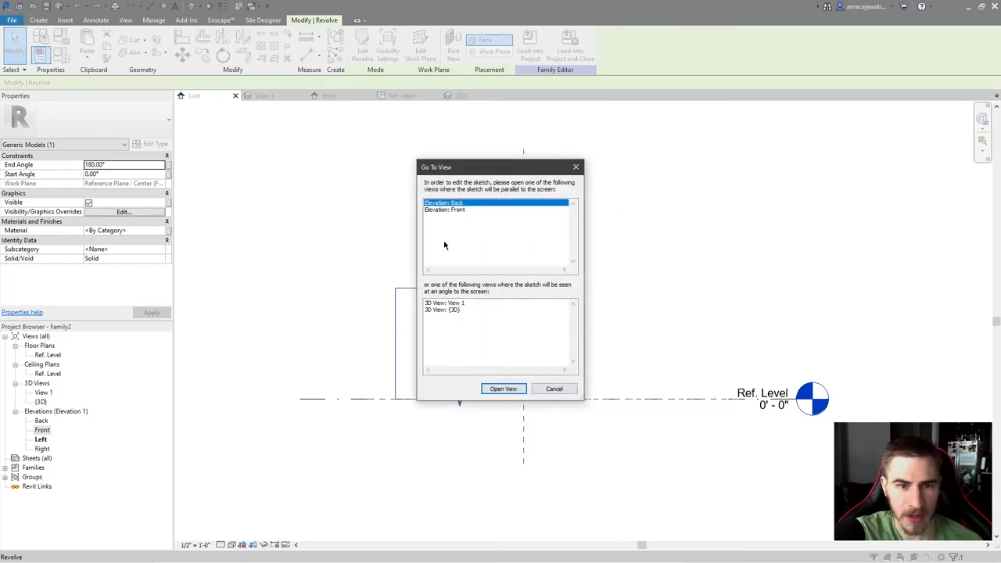
left_click(465, 210)
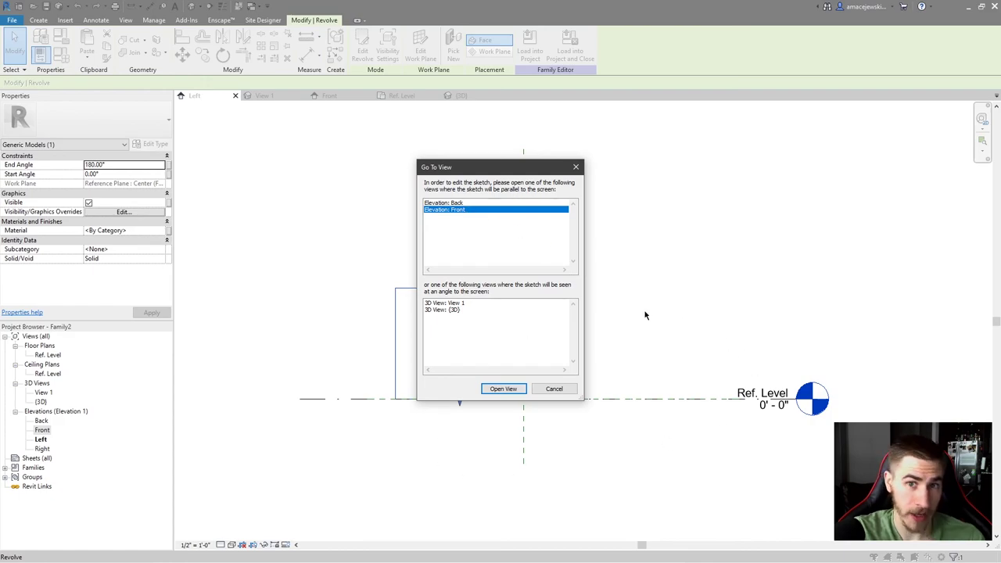
left_click(503, 389)
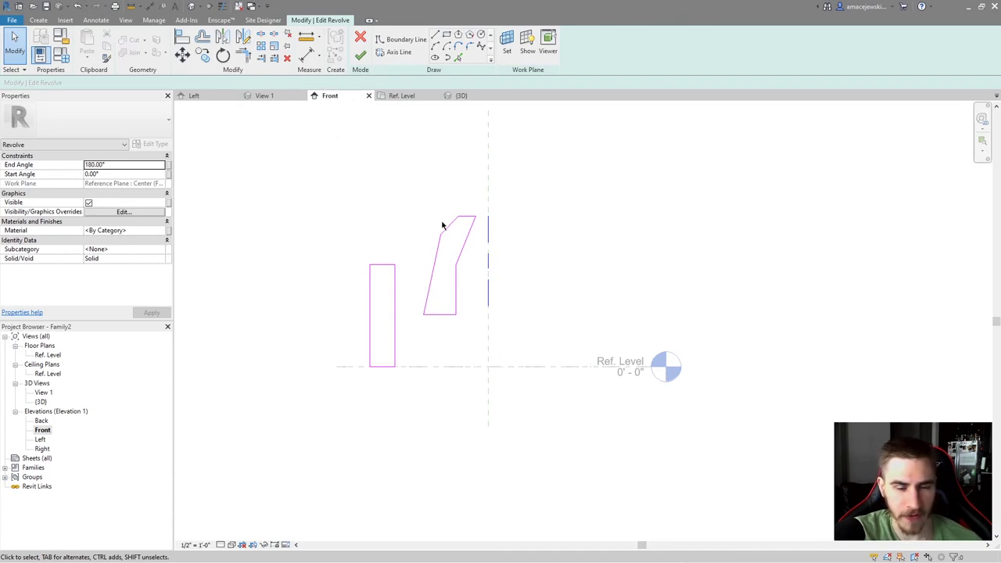
scroll(556, 351, "up", 2)
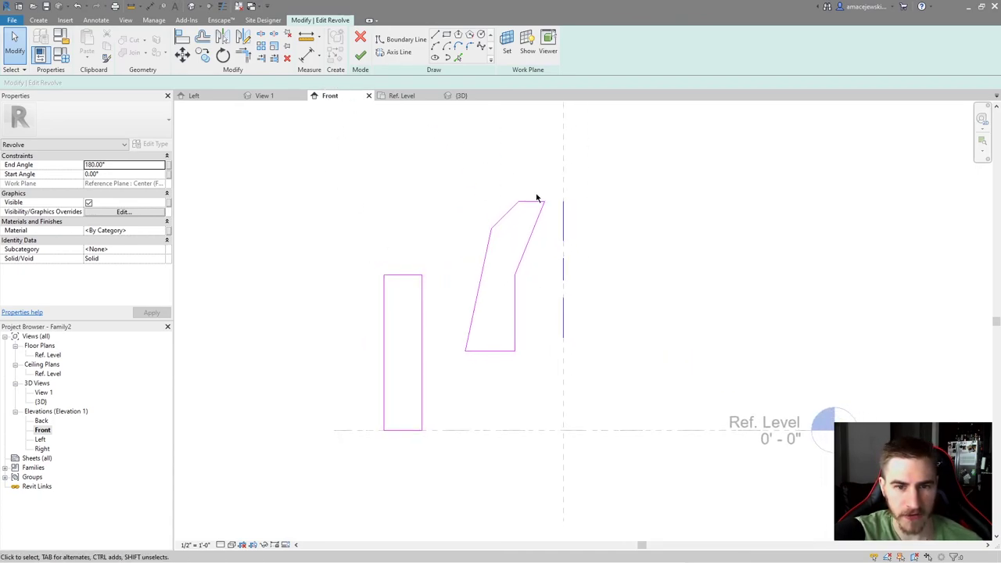
middle_click_drag(512, 178, 484, 185)
left_click_drag(515, 190, 430, 391)
key("Delete")
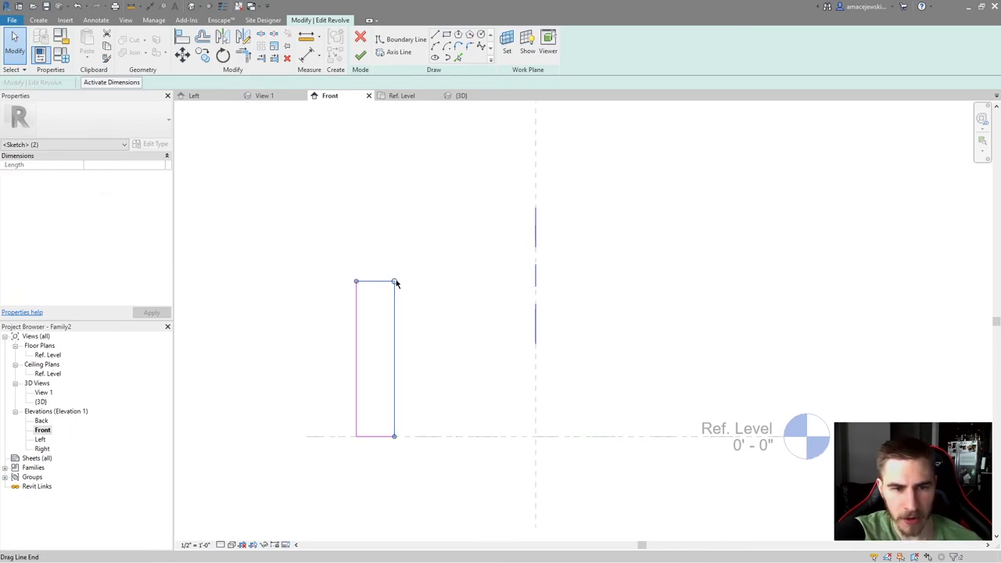
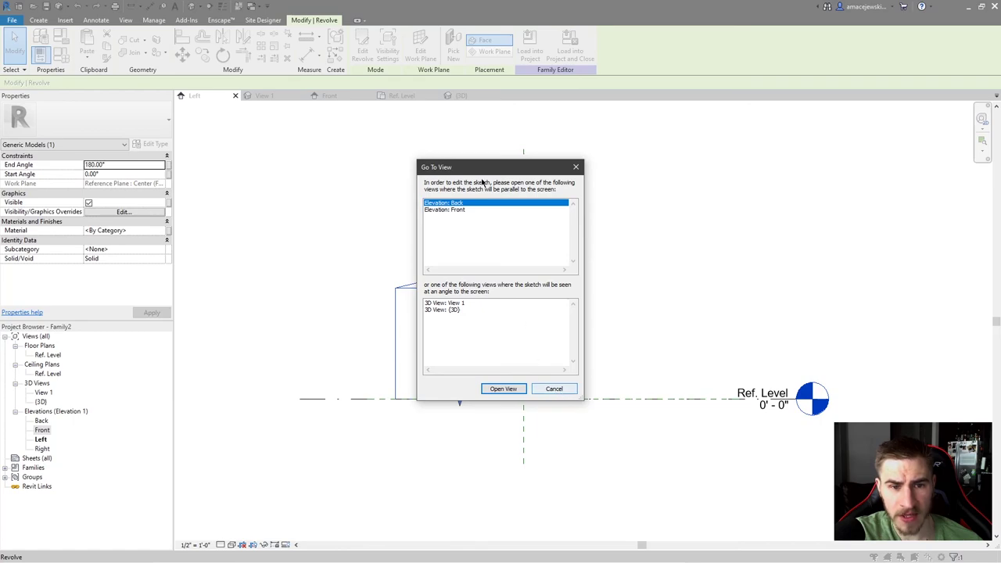
Reopen the revolve's sketch in Elevation: Front, then move the four-sided profile far up and left of the axis and rotate it.
left_click(474, 209)
left_click(504, 388)
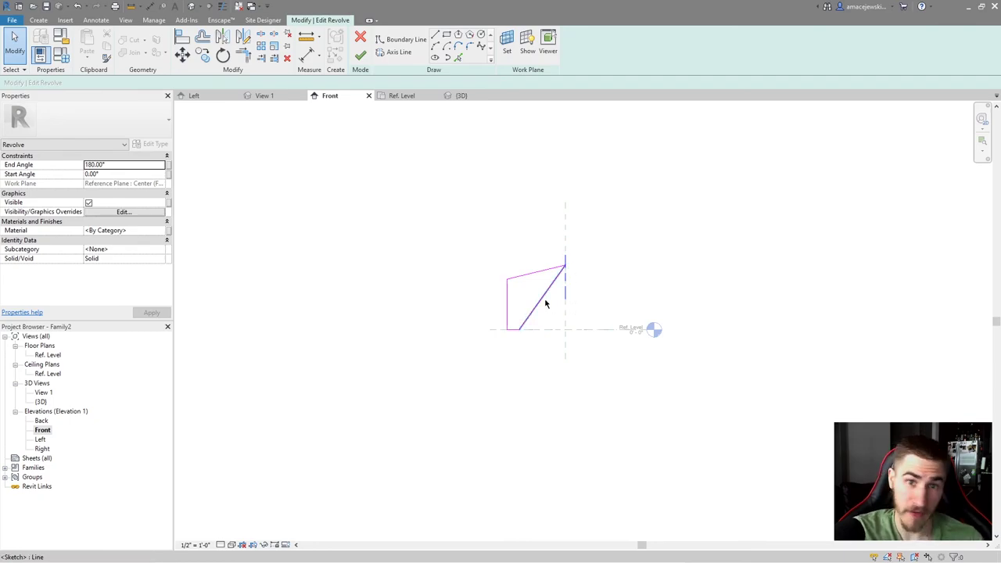
left_click_drag(532, 258, 495, 351)
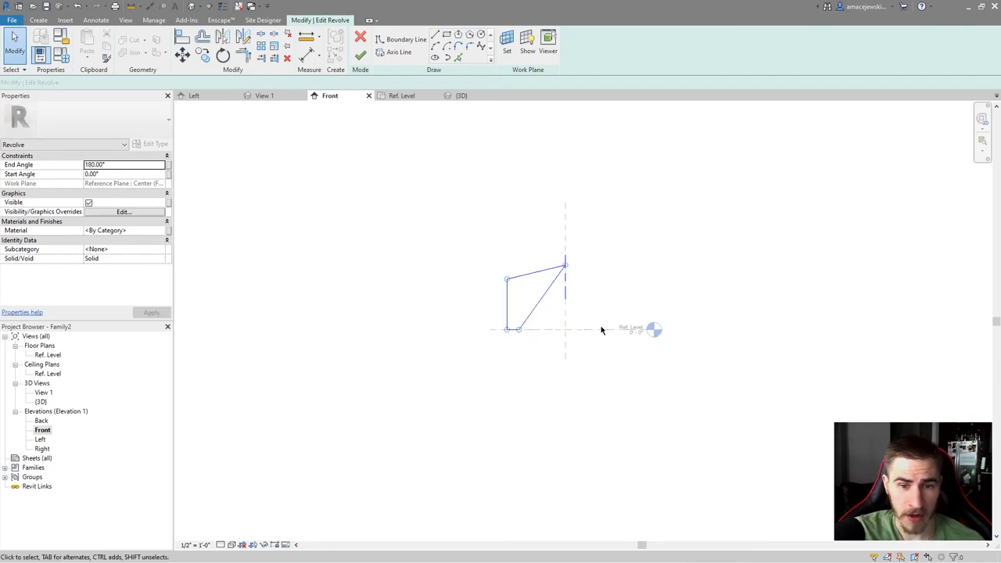
scroll(599, 328, "down", 1)
key("Escape")
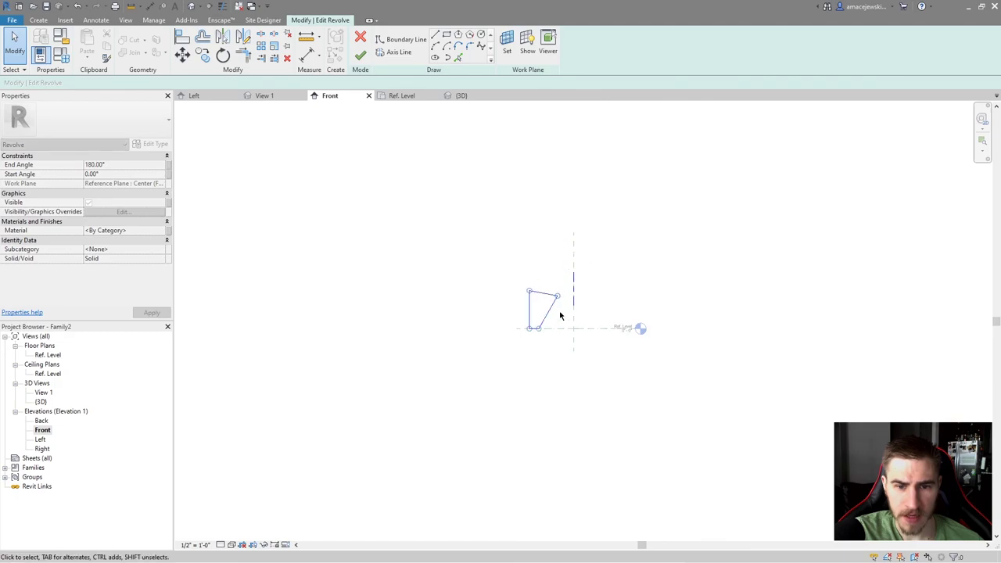
left_click_drag(553, 307, 297, 151)
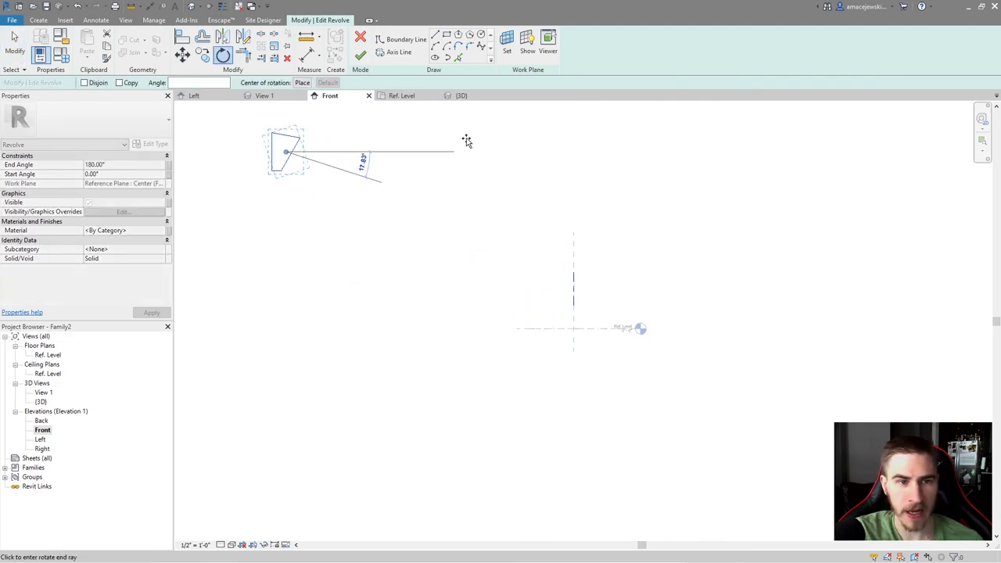
middle_click_drag(488, 166, 452, 211)
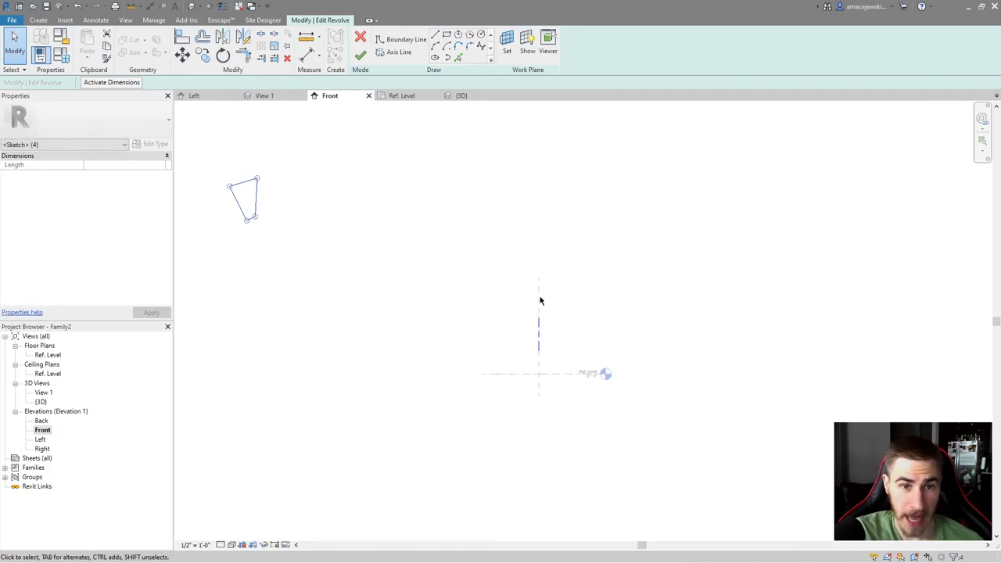
Finish editing the revolve with its distant profile and inspect the wide half ring in the 3D view.
left_click(358, 54)
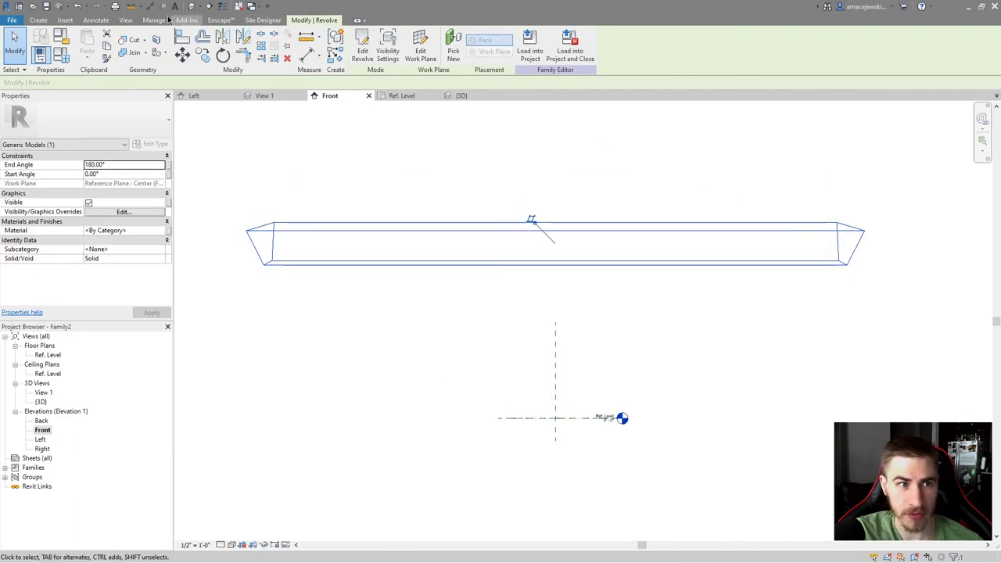
left_click(192, 6)
scroll(568, 293, "down", 5)
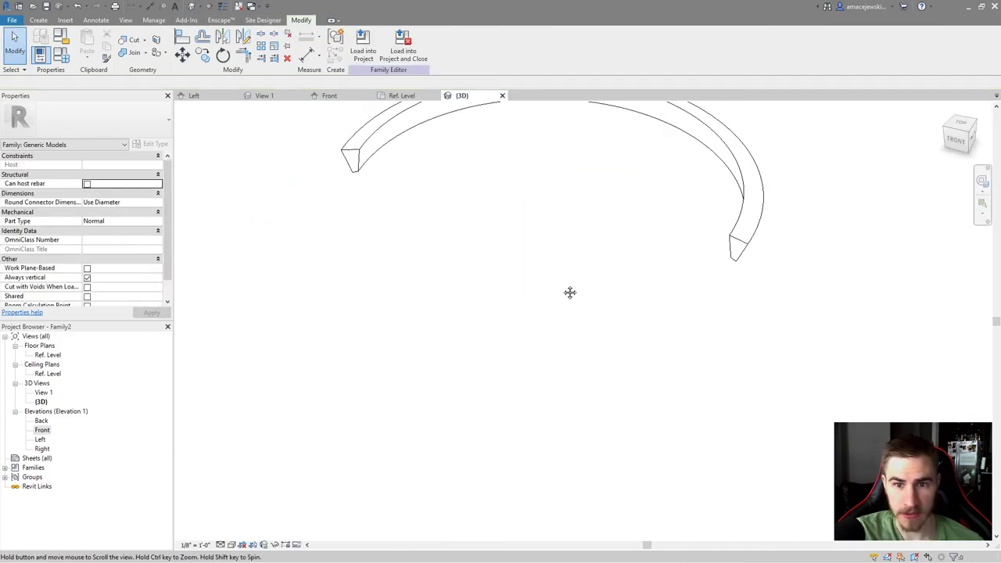
middle_click_drag(555, 277, 686, 292, "shift")
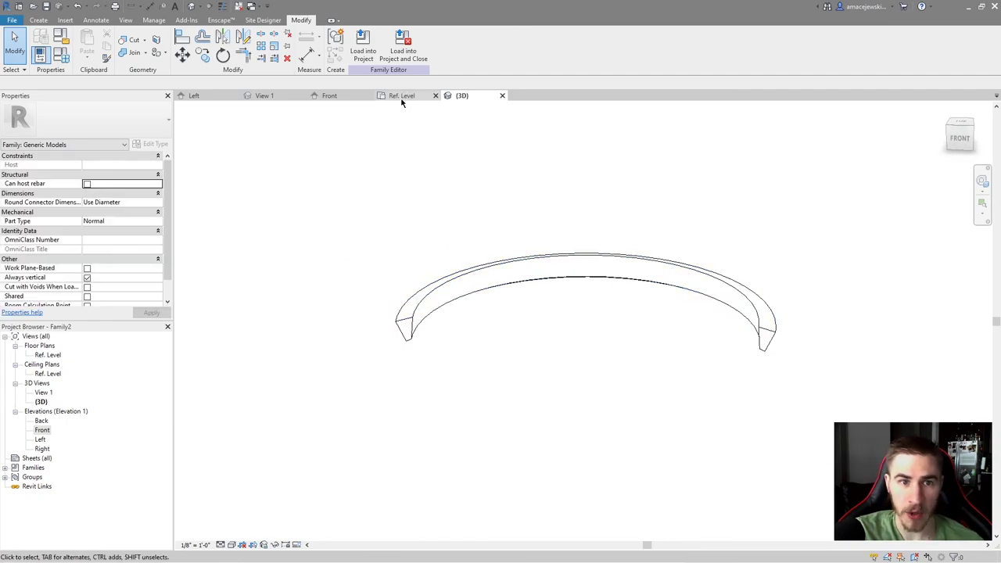
Edit the revolve's sketch in the Front elevation and move the four-sided profile back to just left of the axis line.
left_click(370, 96)
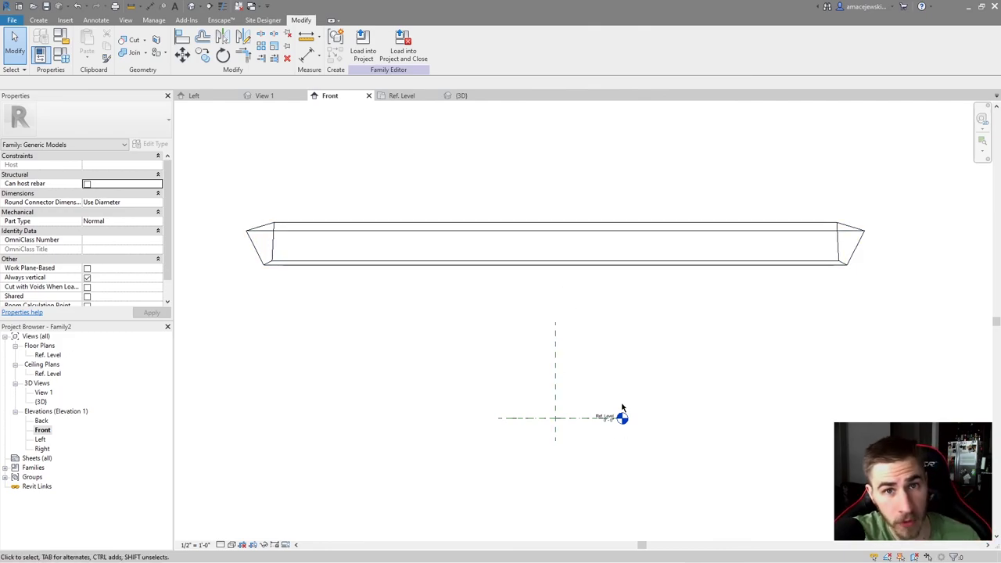
left_click(592, 265)
middle_click_drag(614, 301, 597, 337)
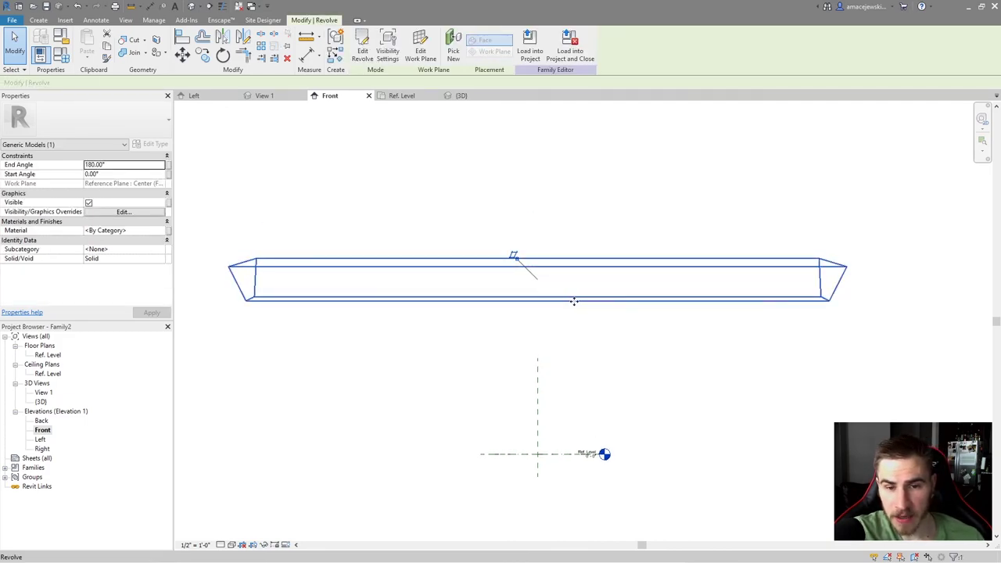
double_click(574, 300)
left_click(537, 414)
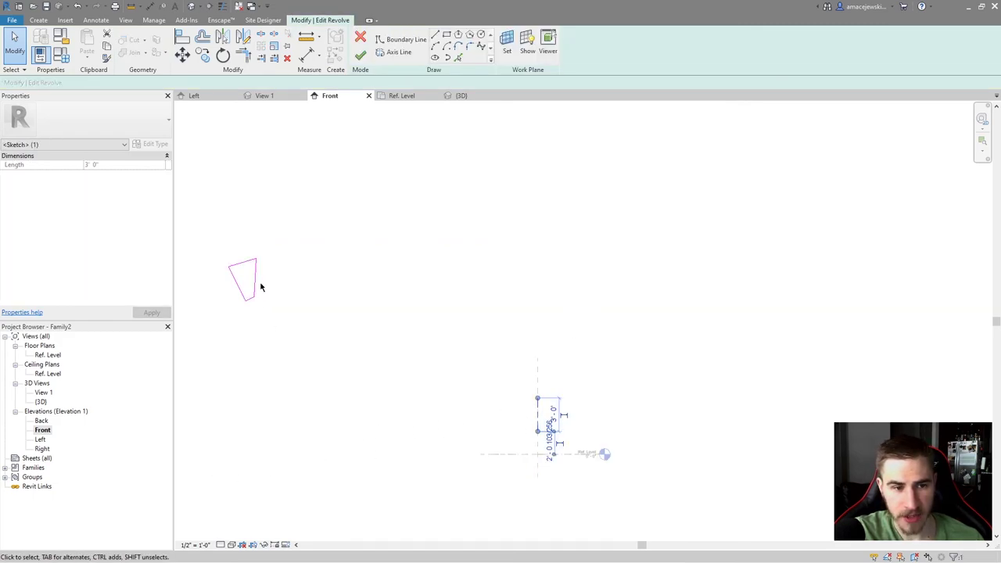
left_click_drag(276, 210, 199, 342)
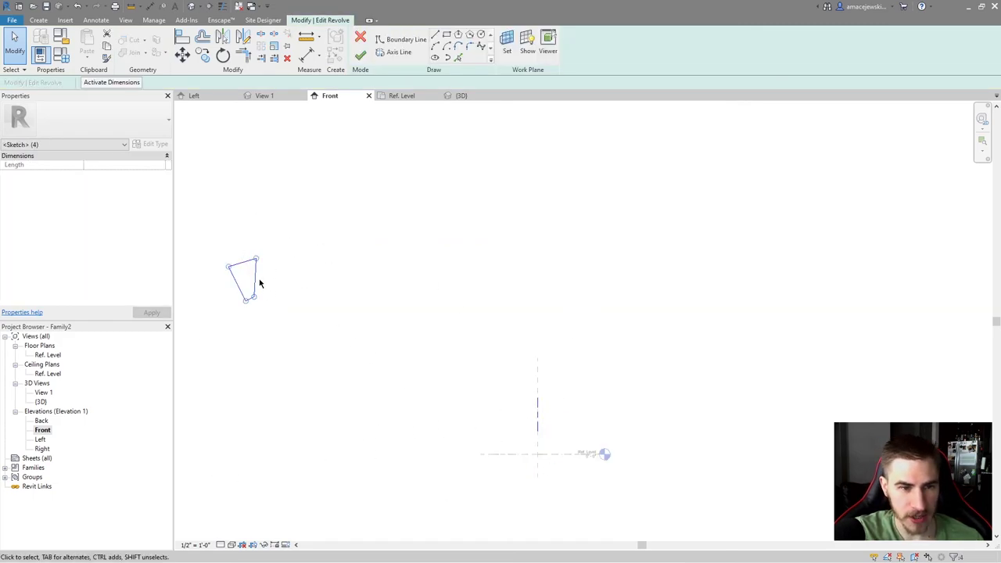
mouse_move(259, 282)
left_mouse_down()
mouse_move(509, 440)
mouse_move(506, 420)
left_mouse_up()
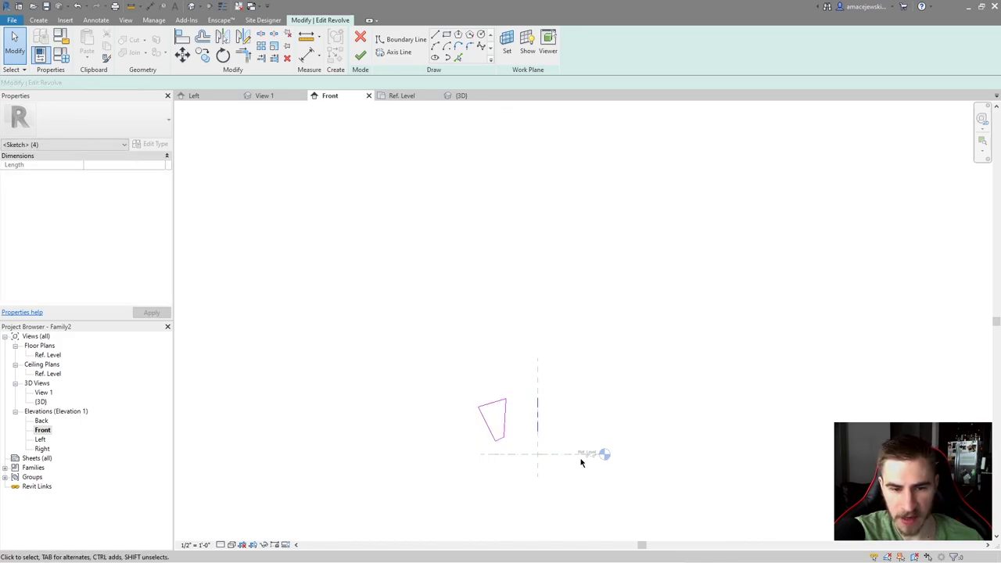
left_click(462, 532)
Pull the upper end of the axis line up and to the right so the axis runs diagonally from its lower end.
scroll(575, 454, "up", 4)
left_click(497, 352)
left_click_drag(496, 341, 626, 264)
left_click(725, 399)
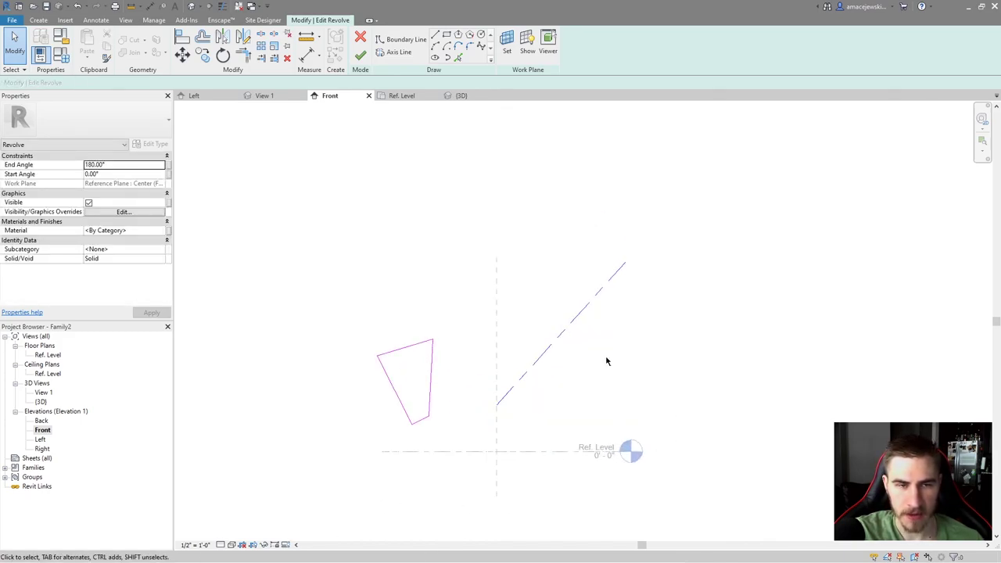
Finish the revolve about the slanted axis and inspect the tilted form in the 3D view.
left_click(360, 54)
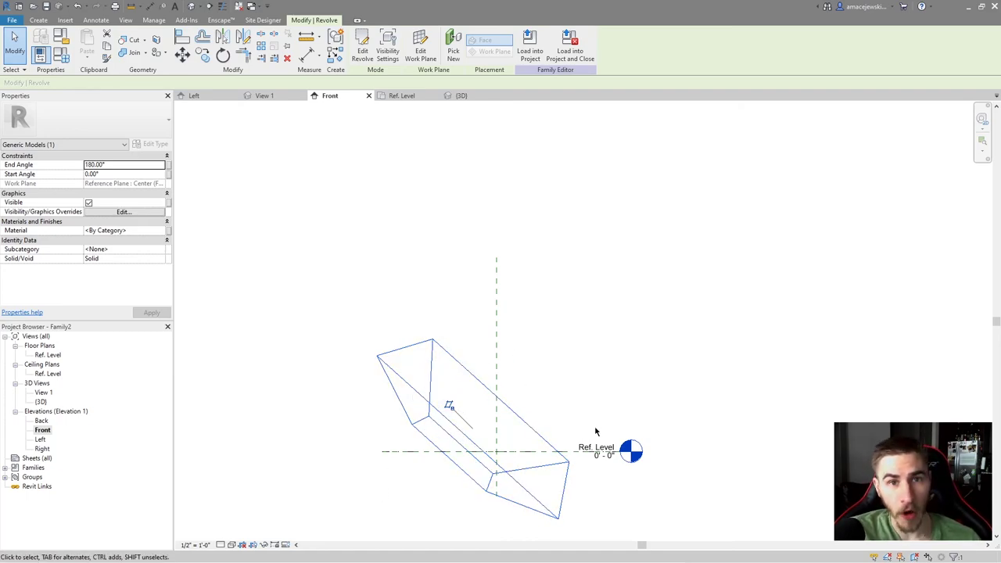
left_click(461, 96)
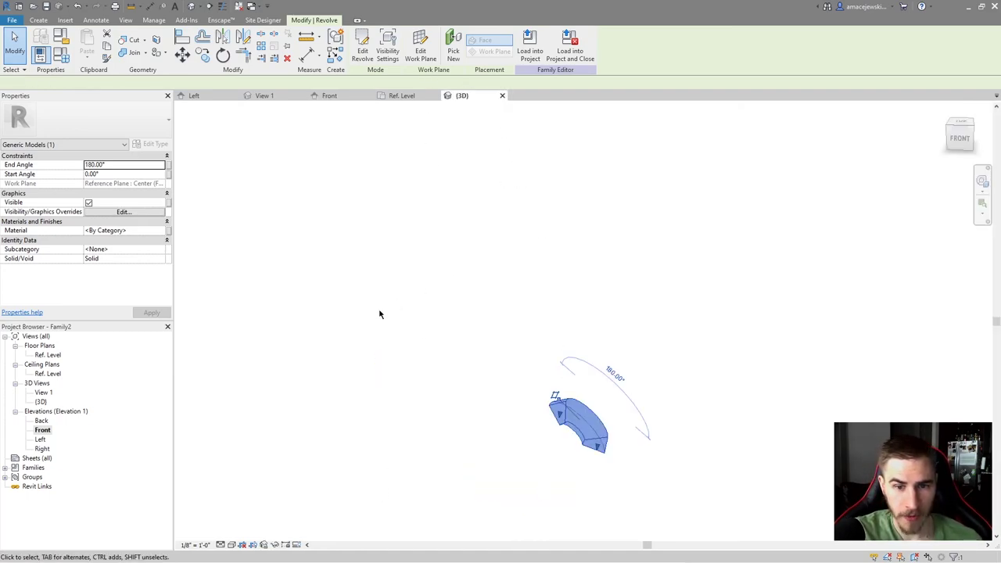
left_click(609, 410)
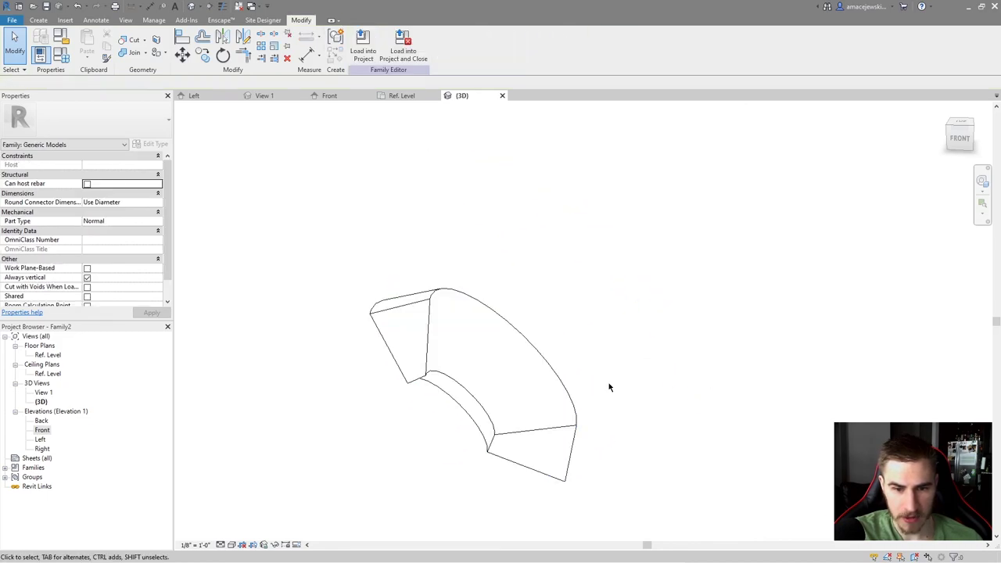
middle_click_drag(609, 382, 570, 371, "shift")
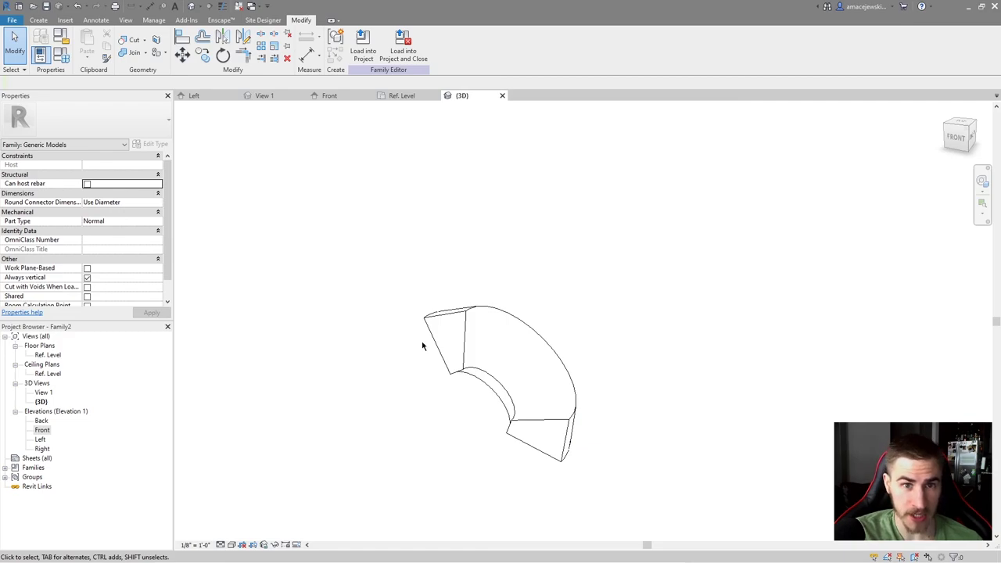
Edit the revolve's sketch in the Front elevation and make the axis line vertical along the center plane, with its lower end at Ref. Level.
left_click(329, 95)
middle_click_drag(517, 384, 492, 365)
double_click(502, 389)
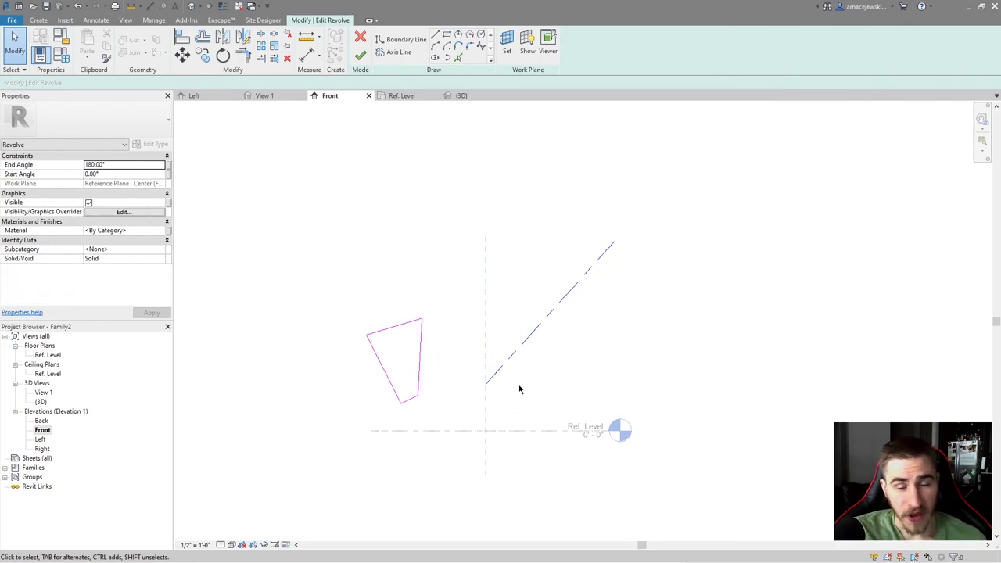
left_click(518, 350)
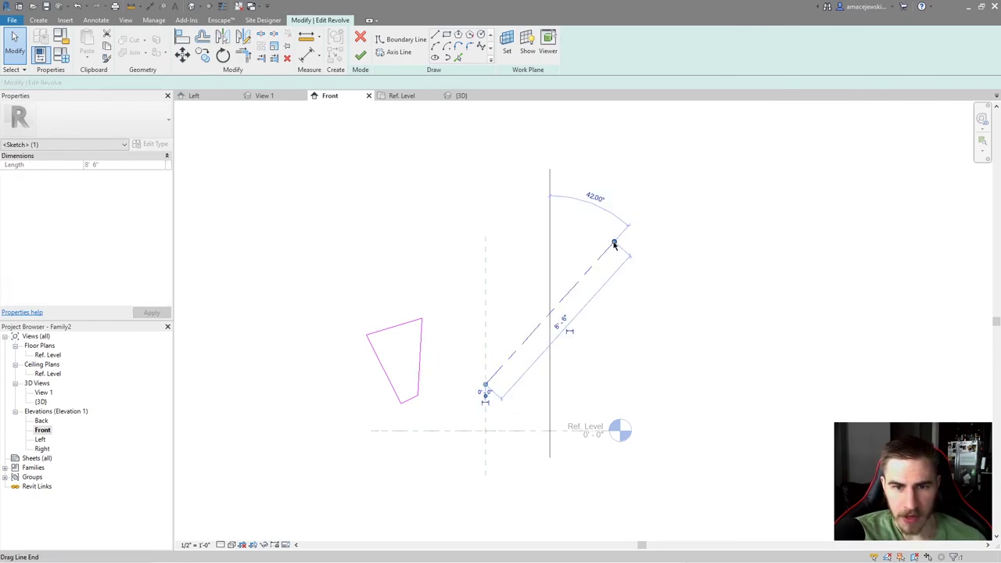
left_click_drag(613, 243, 485, 279)
left_click_drag(484, 385, 484, 430)
Move the whole four-sided profile closer to the axis and pull its upper right corner slightly across the axis line.
key("Tab")
left_click(367, 335)
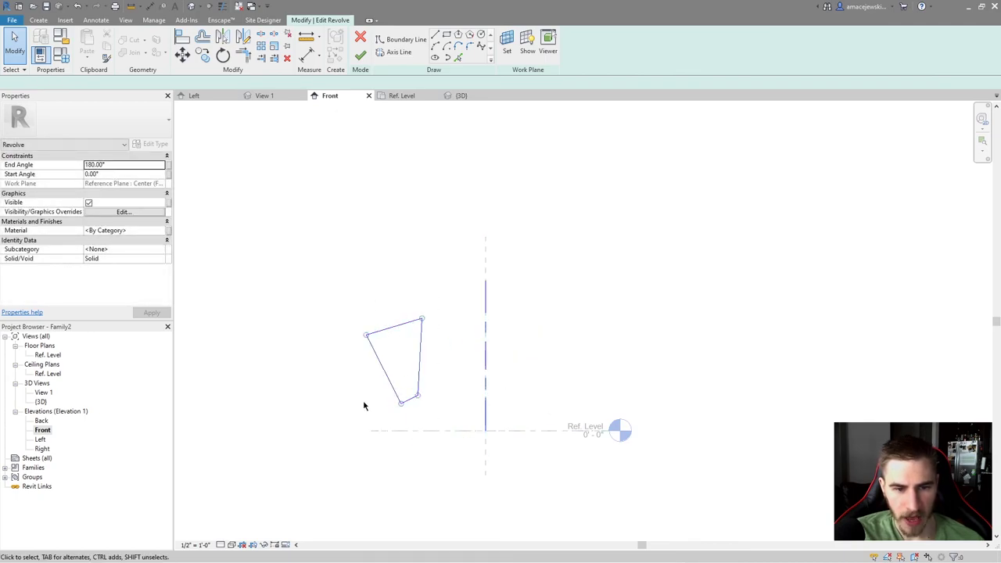
left_click_drag(417, 373, 451, 350)
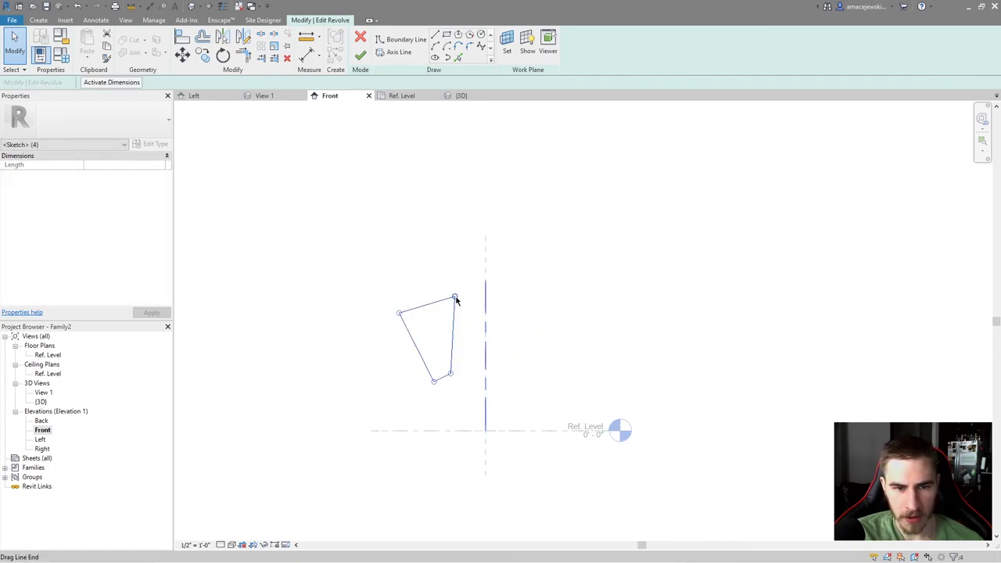
mouse_move(456, 297)
left_mouse_down()
mouse_move(479, 289)
mouse_move(474, 308)
mouse_move(487, 297)
left_mouse_up()
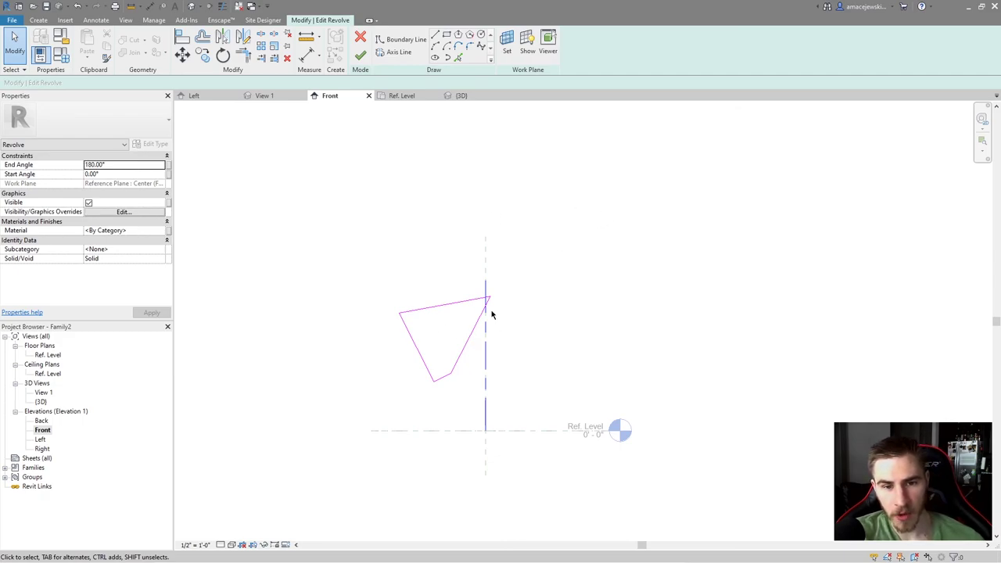
Check where the profile's corner crosses the axis line and try to finish the revolve with this overlap.
scroll(484, 301, "up", 2)
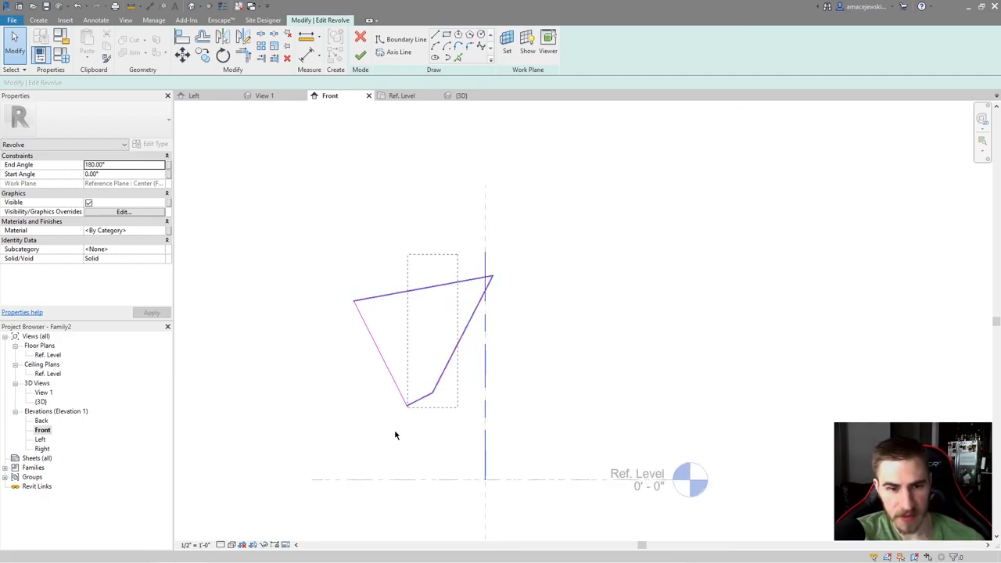
mouse_move(395, 435)
left_mouse_down()
mouse_move(380, 440)
mouse_move(424, 241)
mouse_move(368, 422)
mouse_move(417, 294)
left_mouse_up()
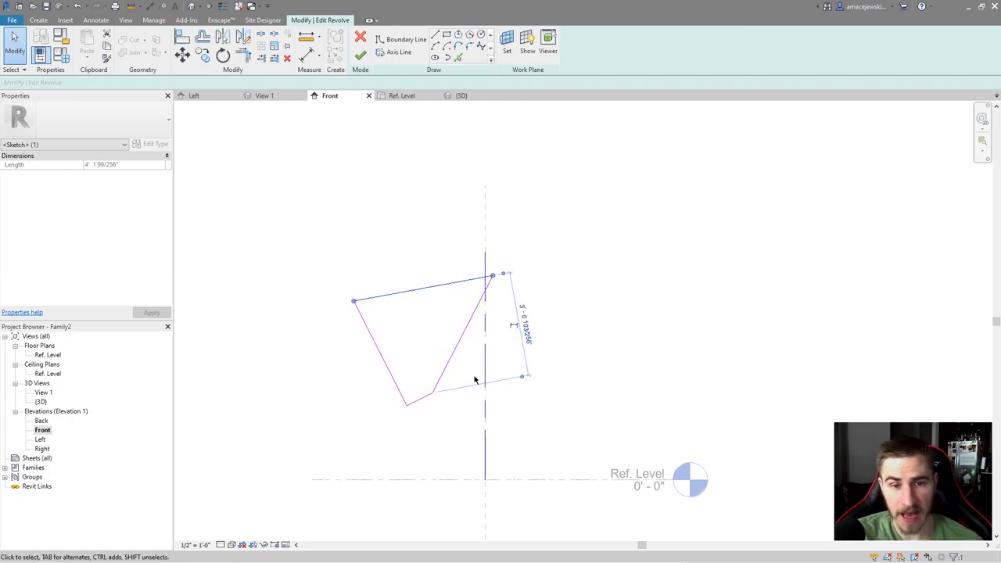
left_click(568, 344)
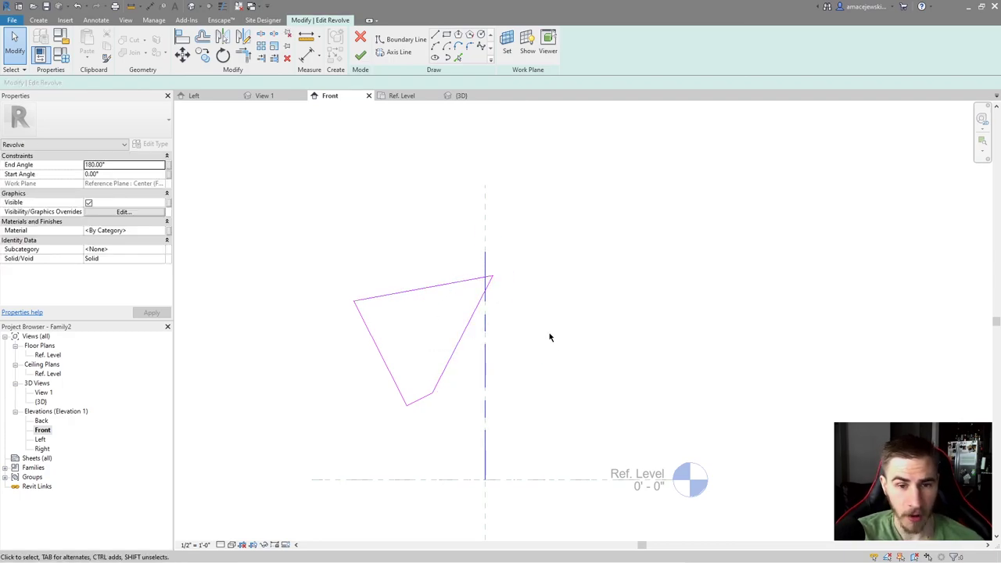
scroll(470, 317, "up", 2)
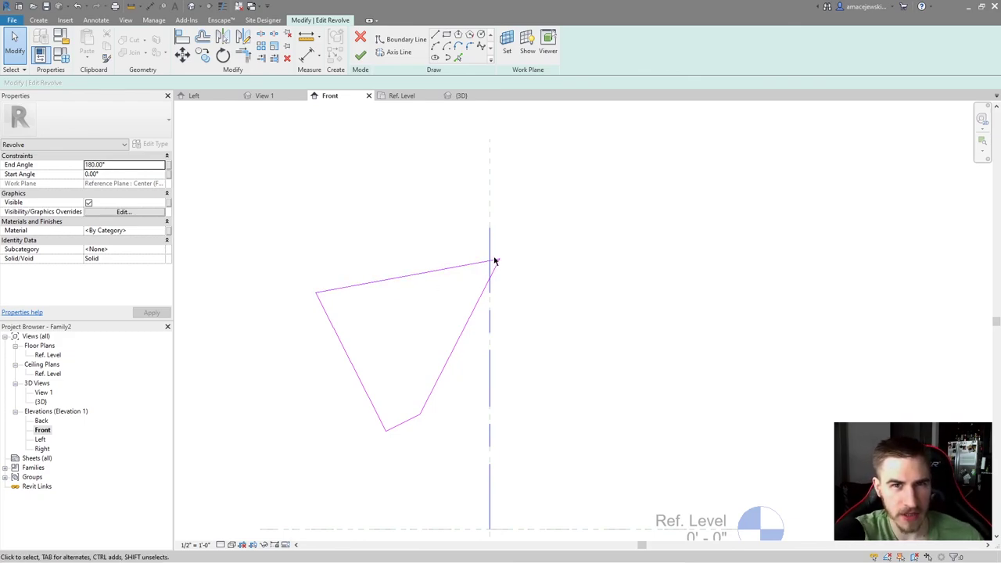
left_click_drag(494, 260, 499, 258)
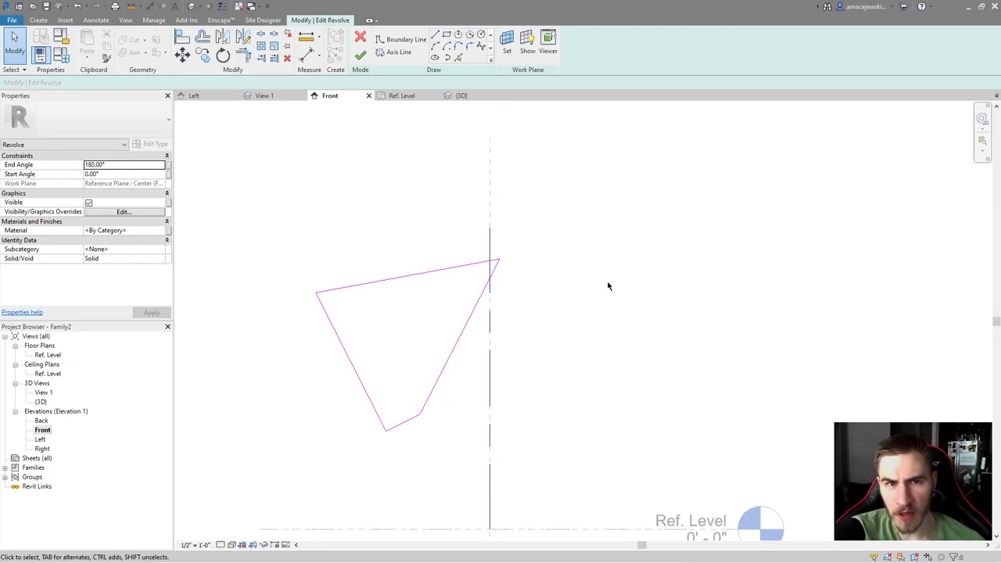
scroll(564, 299, "down", 2)
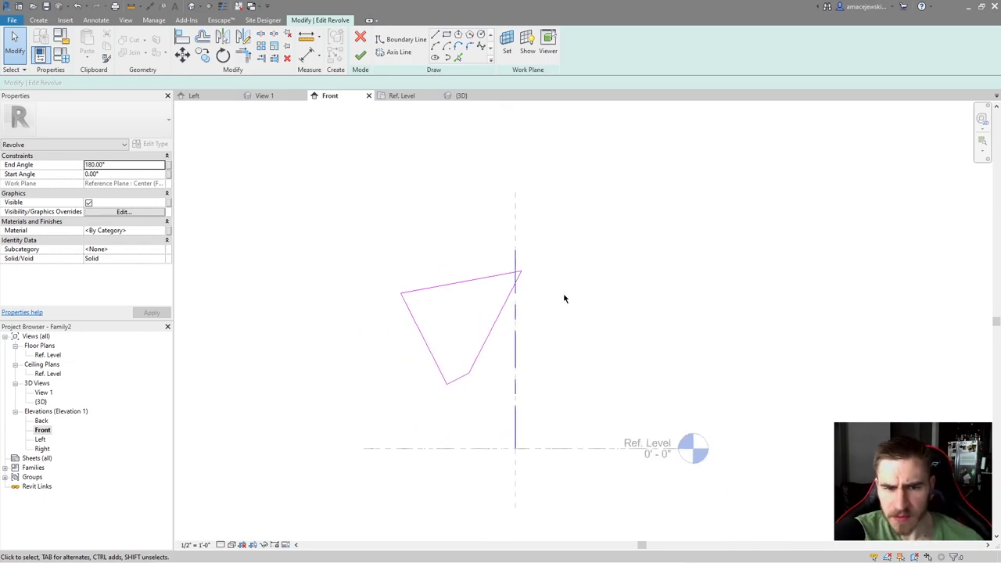
middle_click_drag(557, 291, 552, 293)
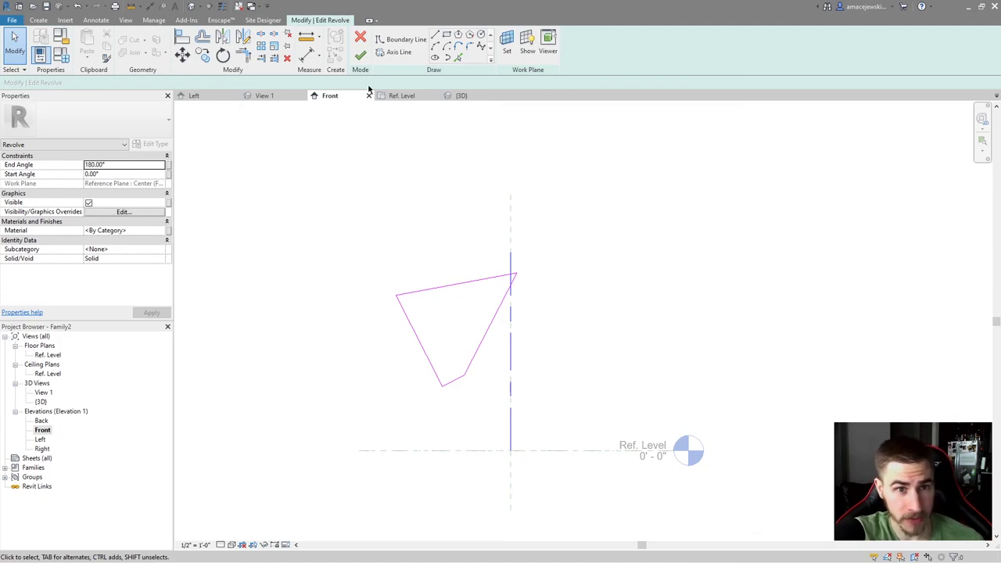
left_click(360, 54)
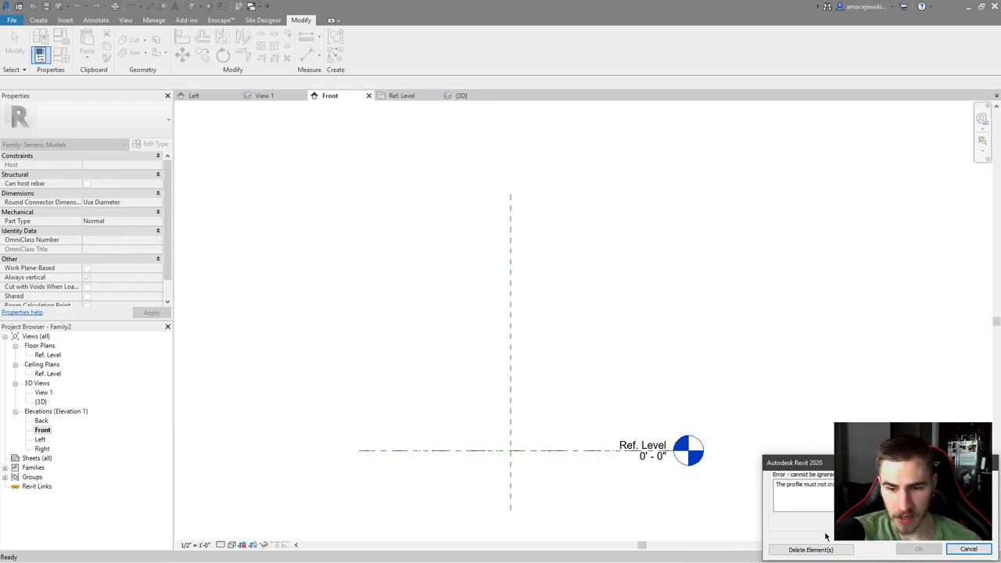
left_click(968, 550)
Pull the profile's crossing corner back to the lower left, clear of the axis line, and finish the revolve.
left_click(516, 274)
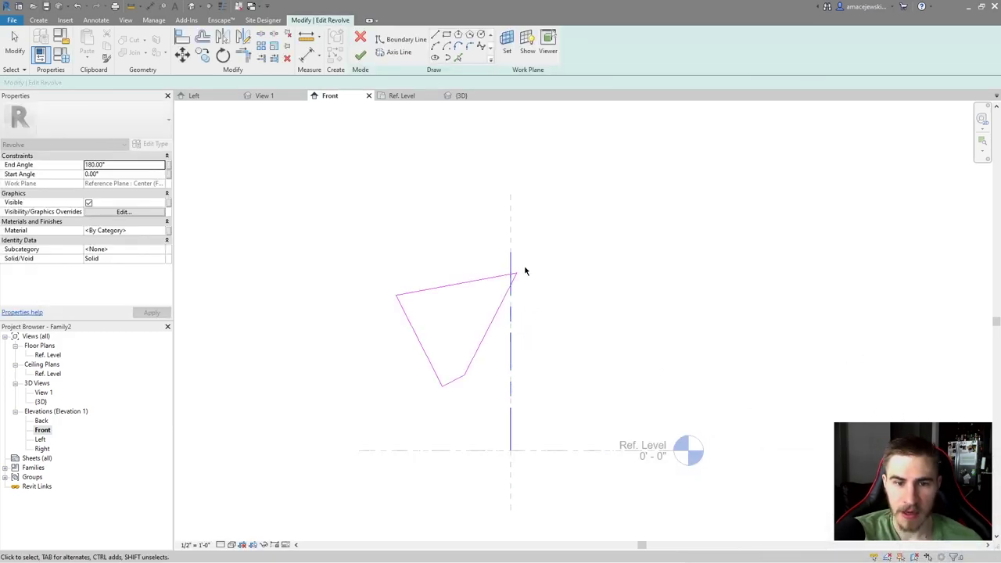
left_click(474, 351, "ctrl")
mouse_move(519, 273)
left_mouse_down()
mouse_move(459, 283)
mouse_move(444, 361)
left_mouse_up()
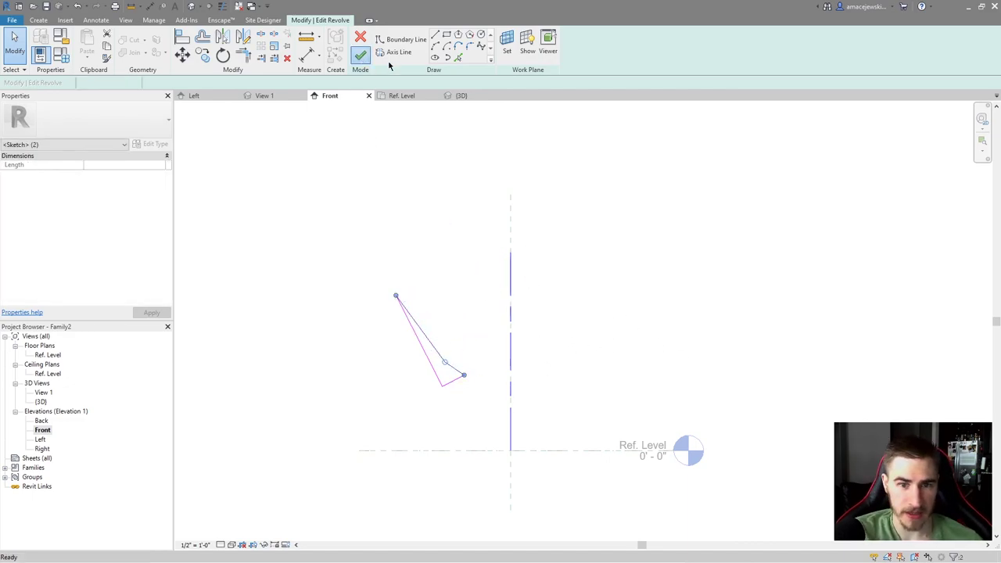
left_click(359, 55)
left_click(648, 163)
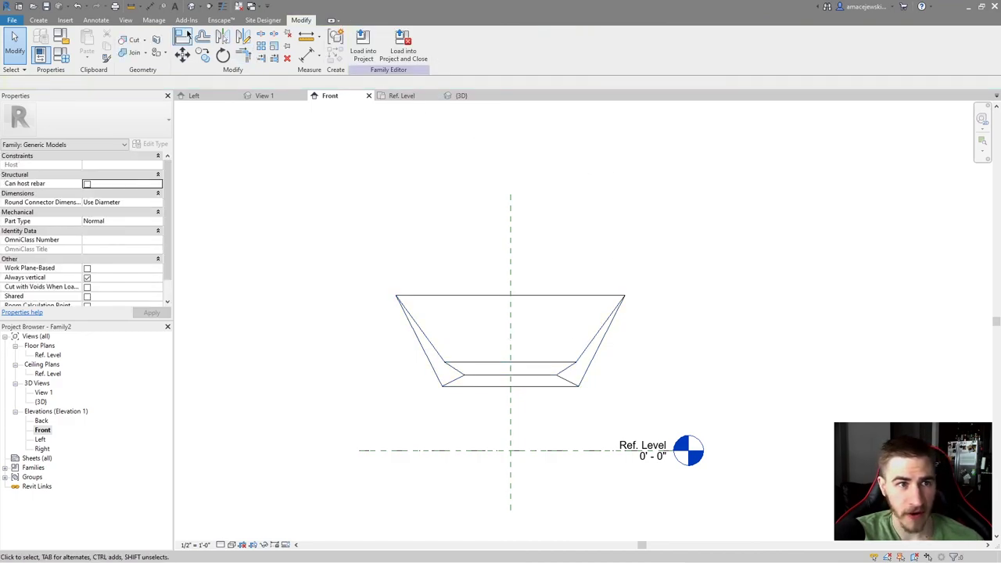
Inspect the revolved form in the 3D view, the Ref. Level plan and the Front elevation.
left_click(191, 6)
scroll(555, 367, "up", 3)
mouse_move(554, 367)
middle_mouse_down("shift")
mouse_move(574, 358)
mouse_move(558, 357)
middle_mouse_up("shift")
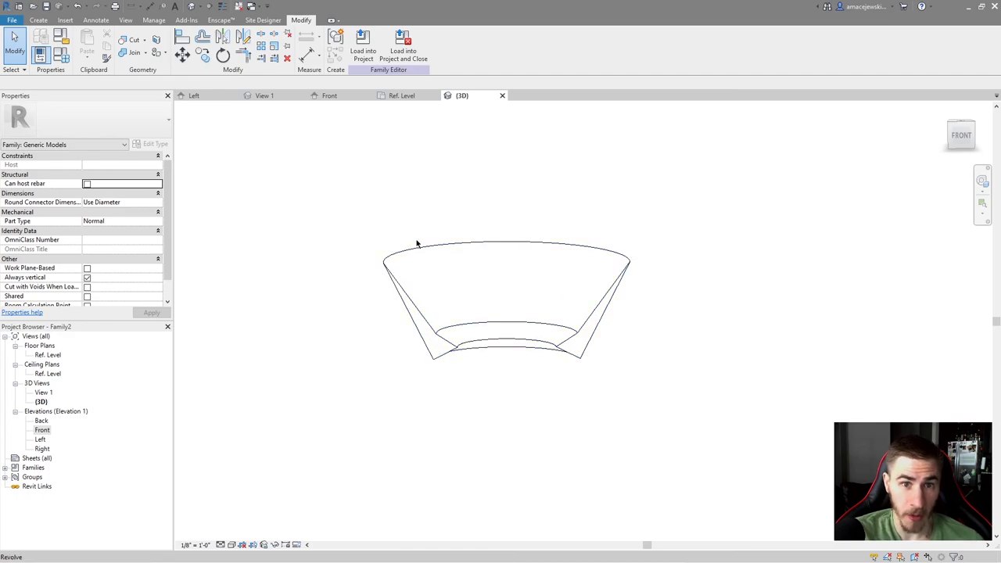
left_click(398, 98)
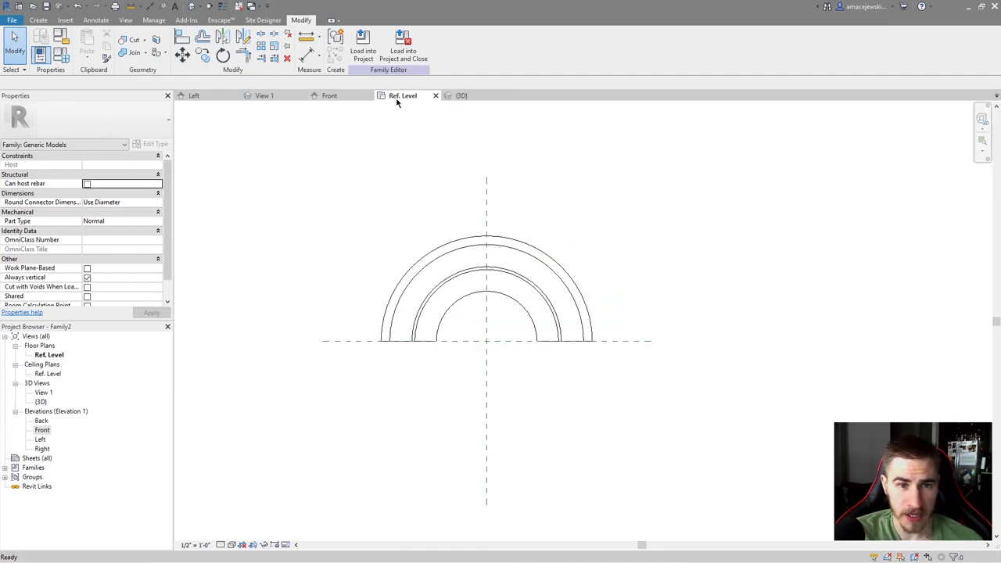
left_click(331, 98)
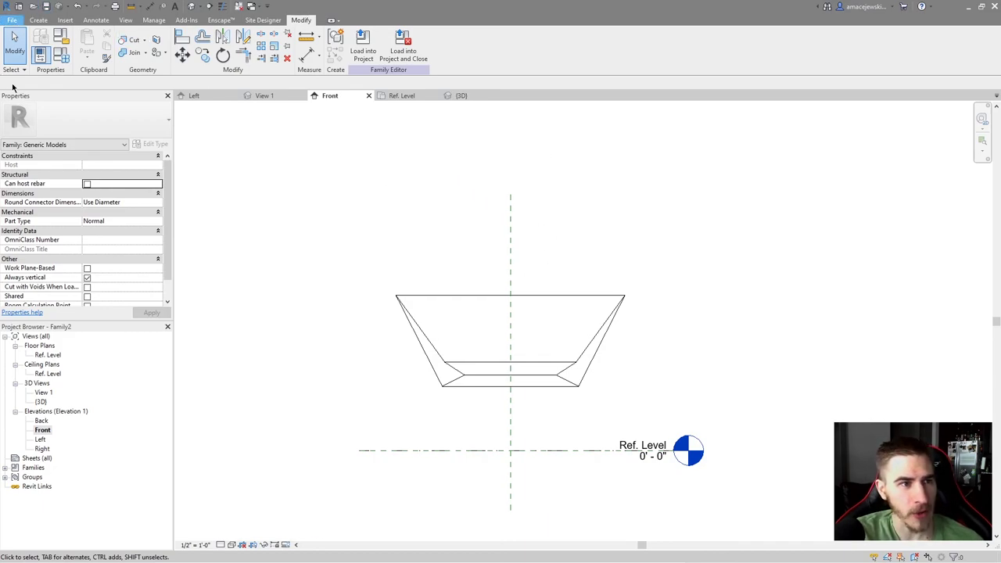
Create a new project from the Construction Template.
left_click(12, 19)
mouse_move(35, 66)
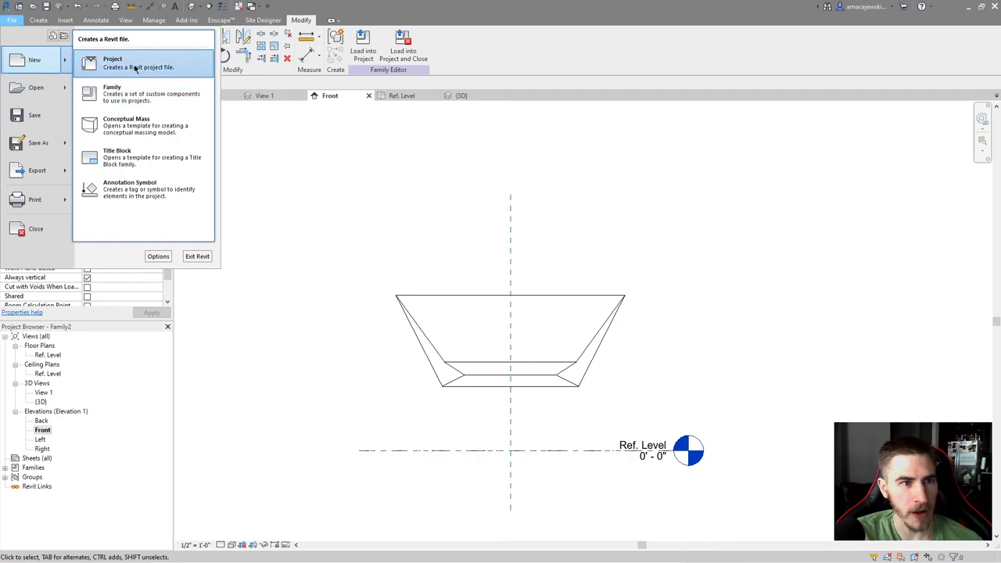
left_click(135, 69)
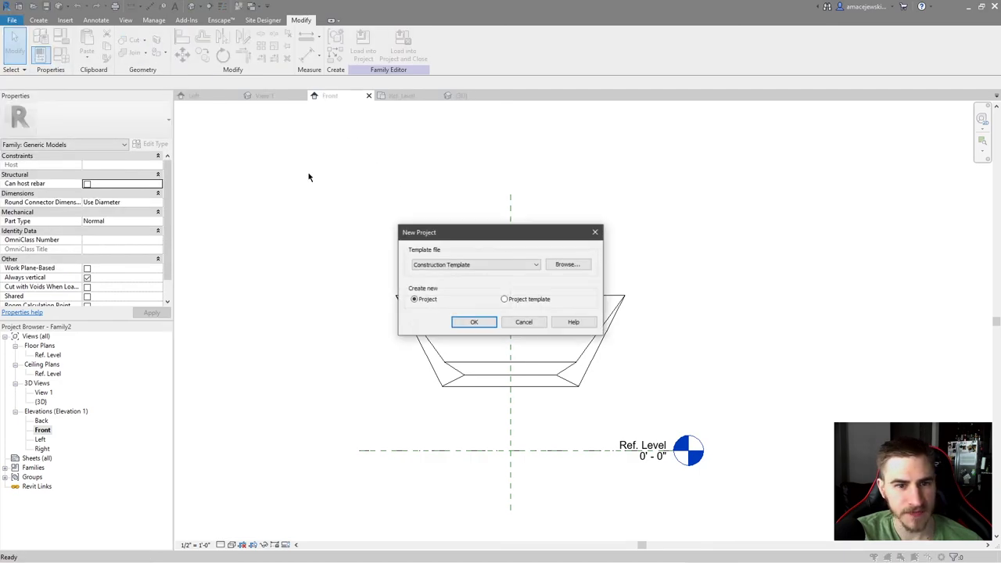
left_click(474, 321)
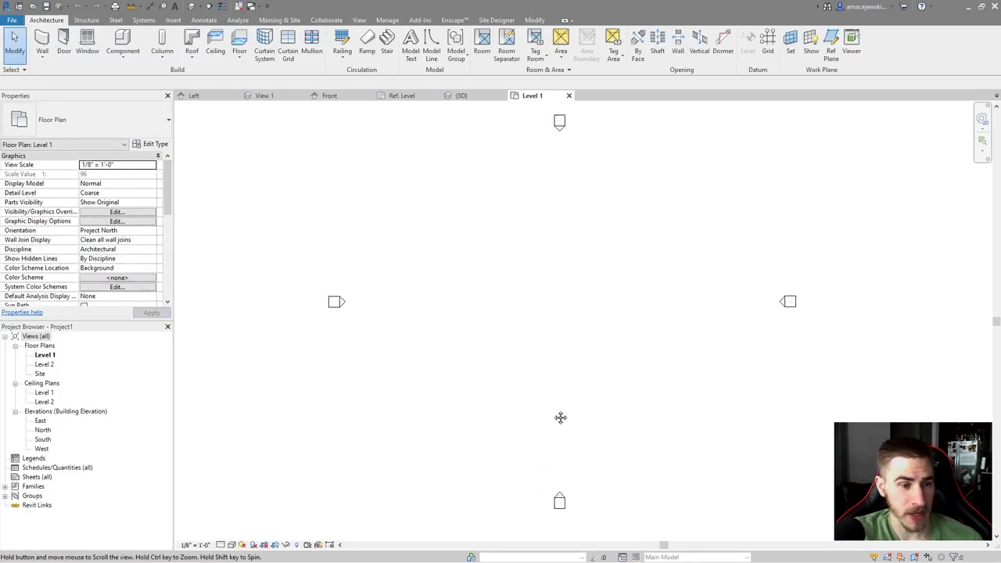
Open the South elevation and start an in-place model in the Generic Models category with the default name.
double_click(43, 440)
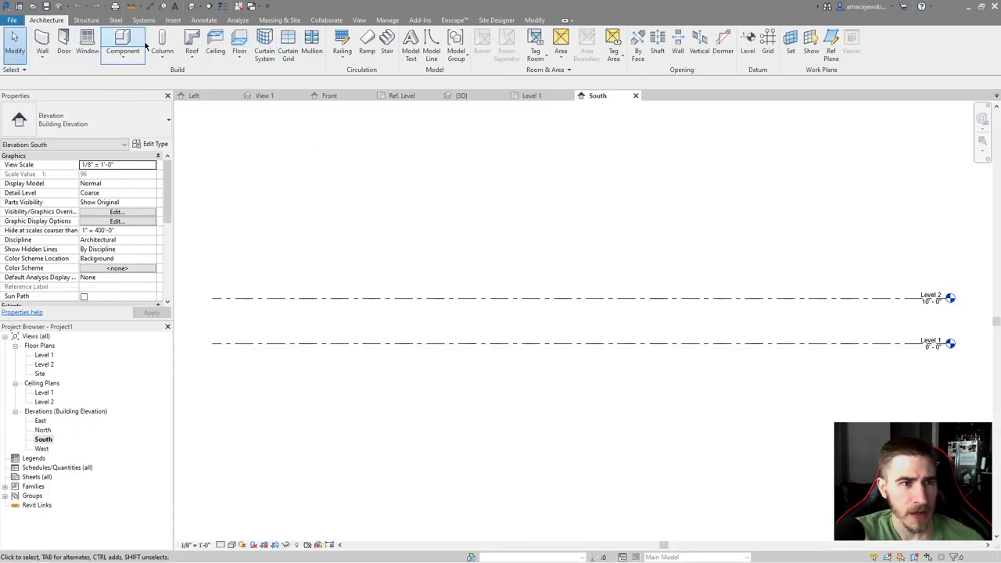
left_click(123, 53)
left_click(136, 97)
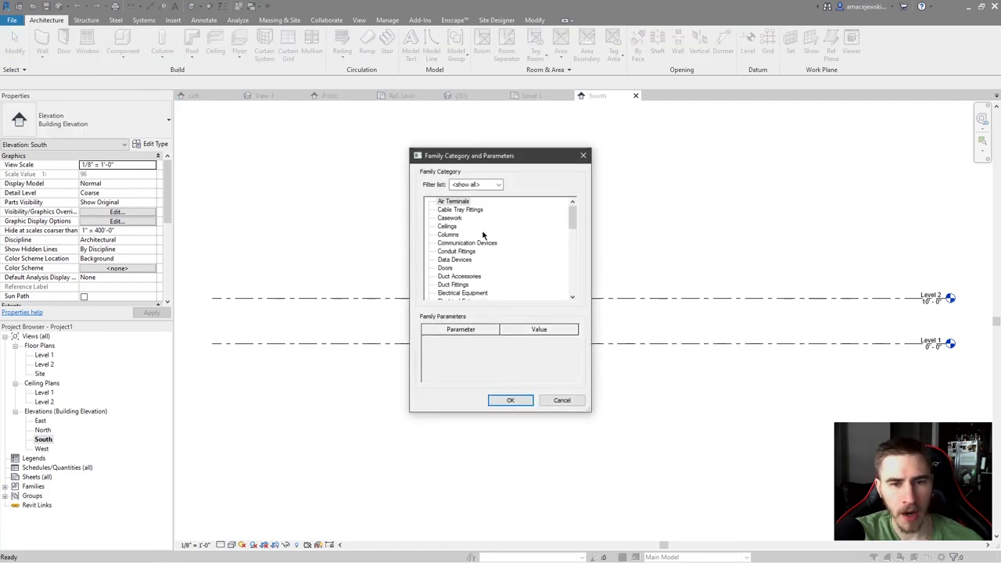
scroll(482, 234, "down", 4)
left_click(451, 235)
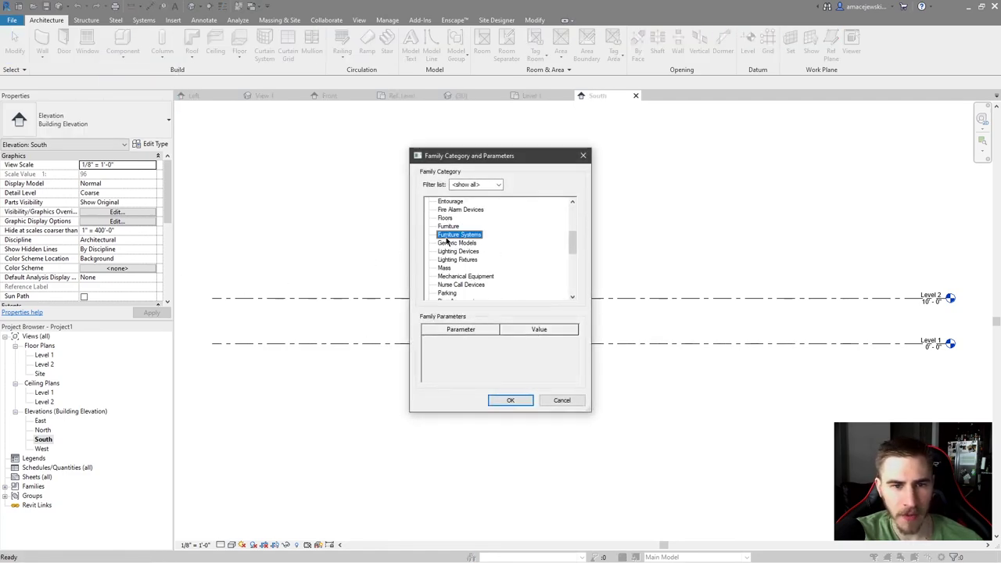
left_click(509, 400)
left_click(509, 305)
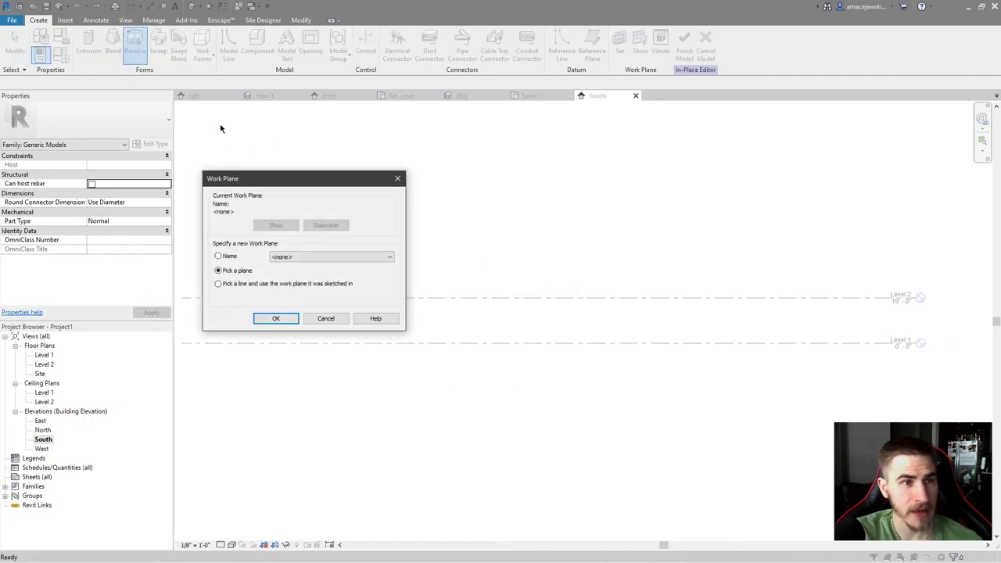
Set the revolve's work plane to Level : Level 1 by name and open the Level 1 floor plan for sketching.
left_click(313, 258)
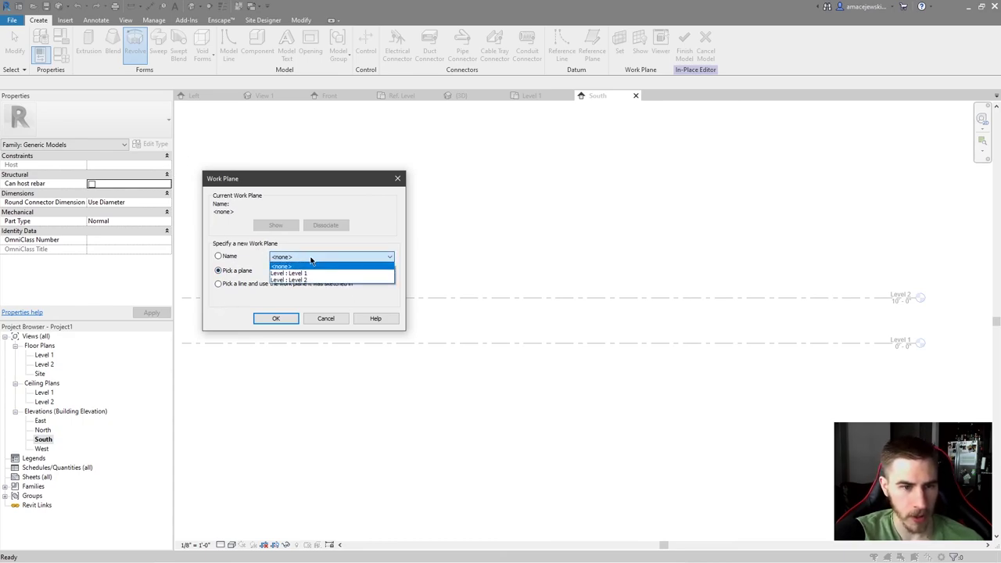
left_click(303, 275)
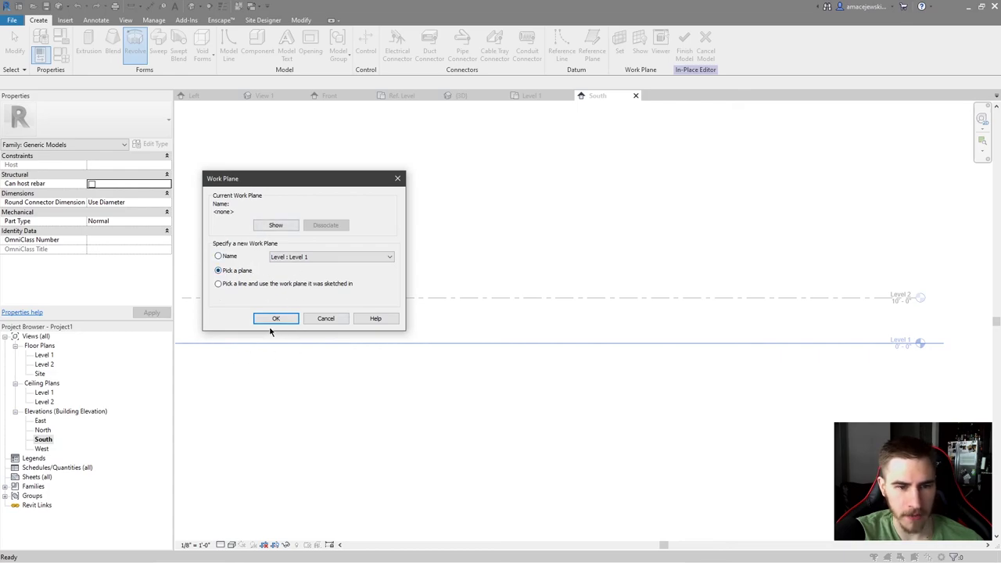
left_click(313, 257)
left_click(305, 277)
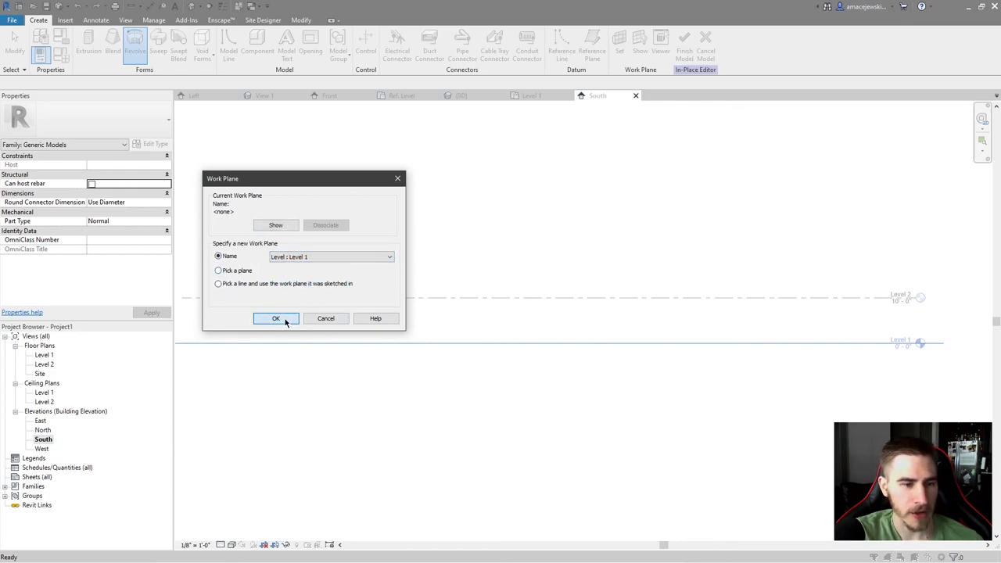
left_click(276, 319)
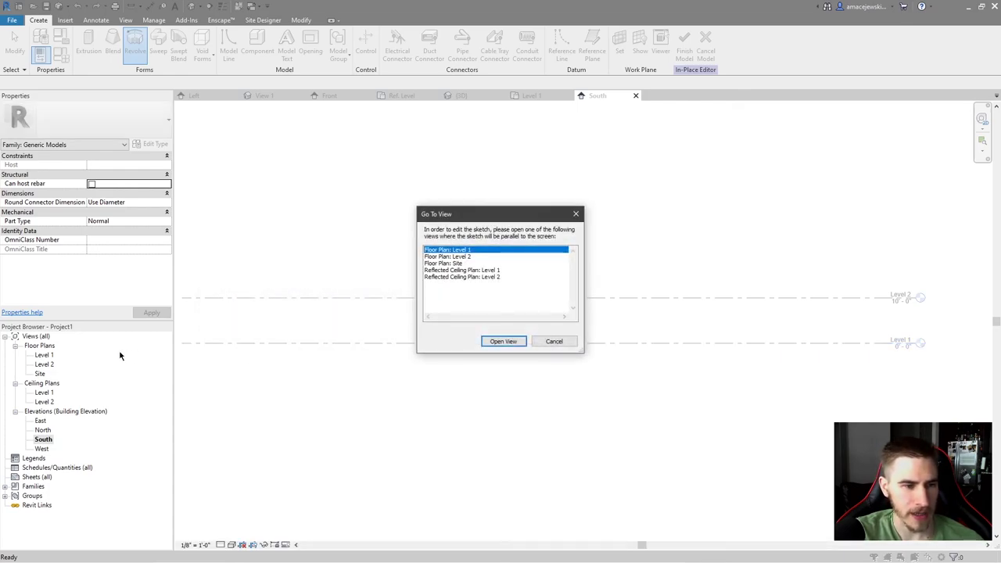
left_click(505, 342)
Draw a vertical axis line about 31' long near the middle of the Level 1 plan.
left_click(395, 52)
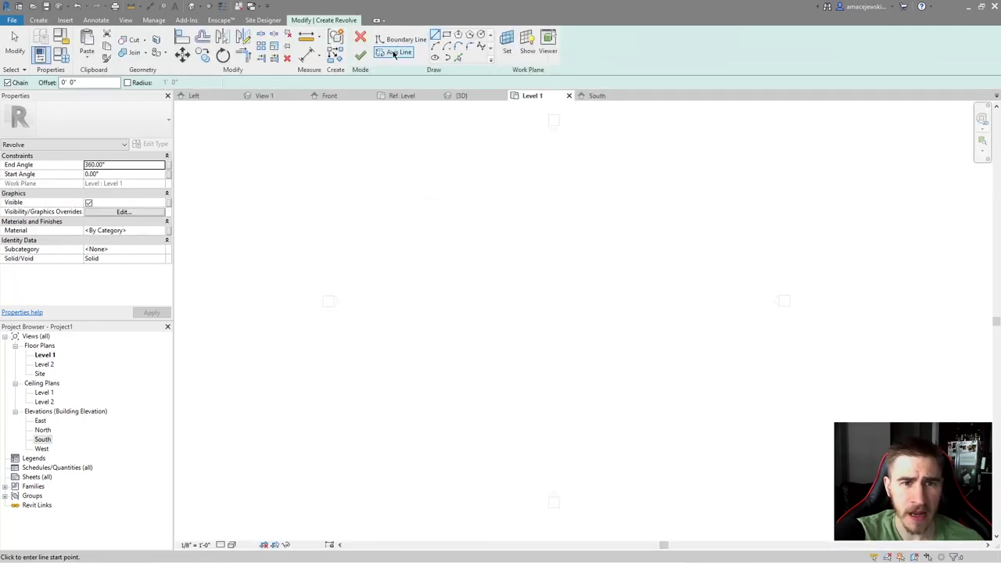
left_click(534, 330)
left_click(537, 251)
key("Escape")
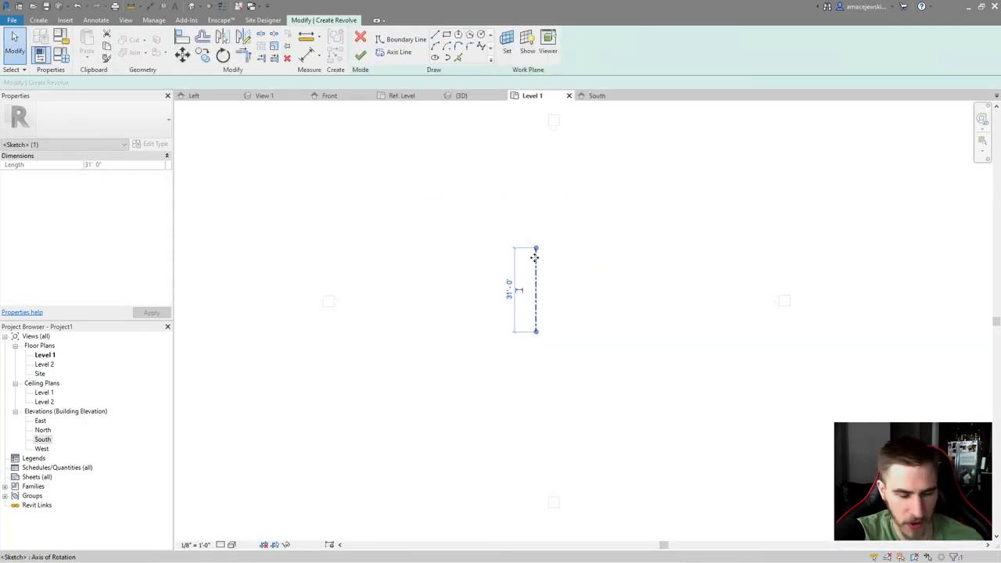
key("Escape")
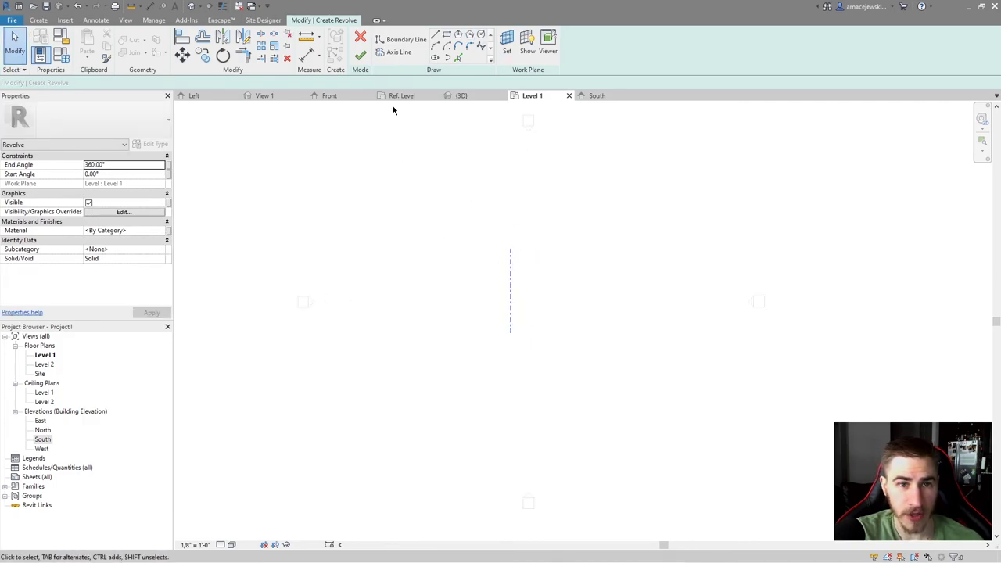
Draw a circular boundary profile just to the right of the axis line's lower half.
left_click(400, 39)
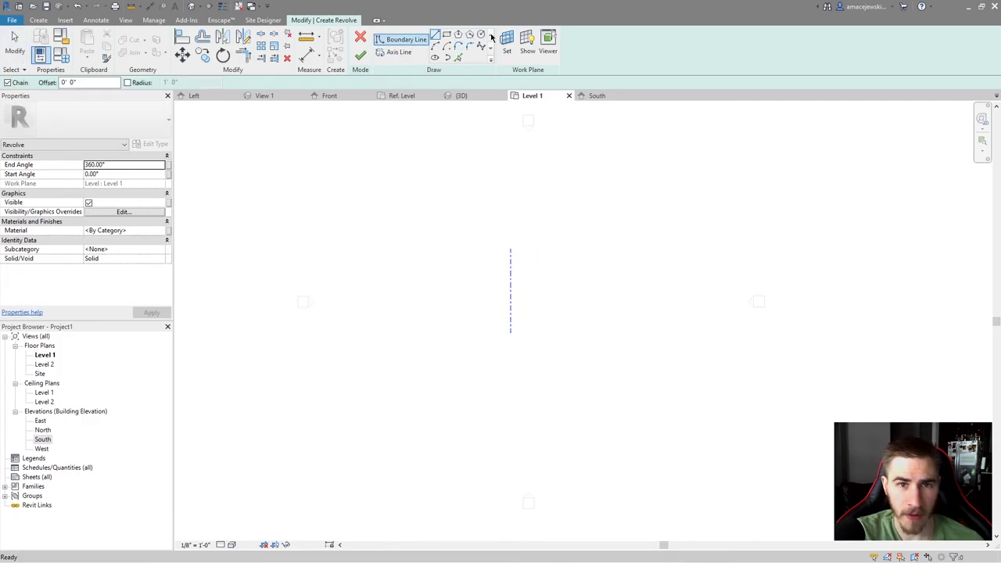
left_click(547, 315)
left_click(576, 312)
key("Escape")
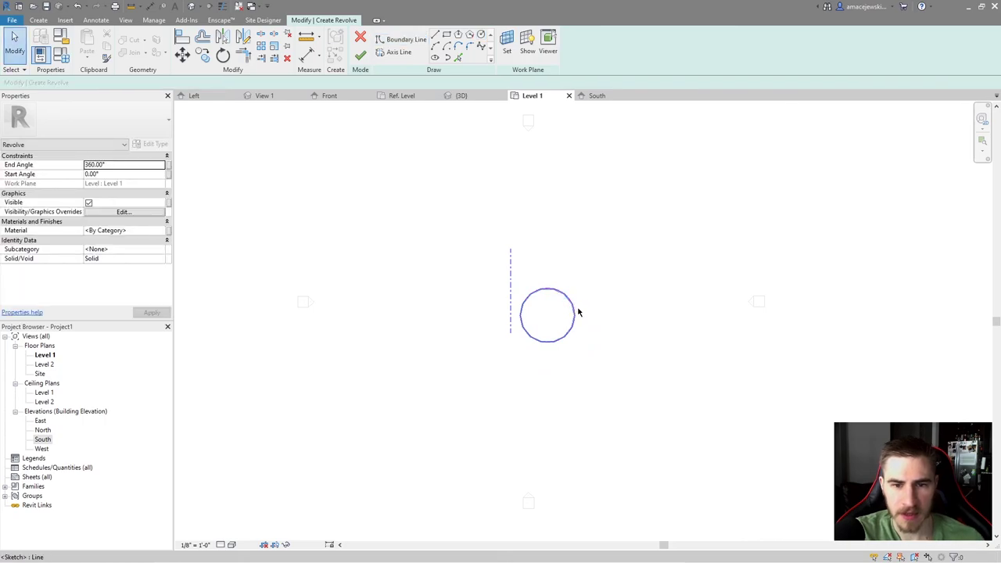
Move the circular profile up and farther right of the axis line, and finish the revolve sketch and the in-place model.
left_click_drag(578, 311, 599, 275)
left_click(360, 55)
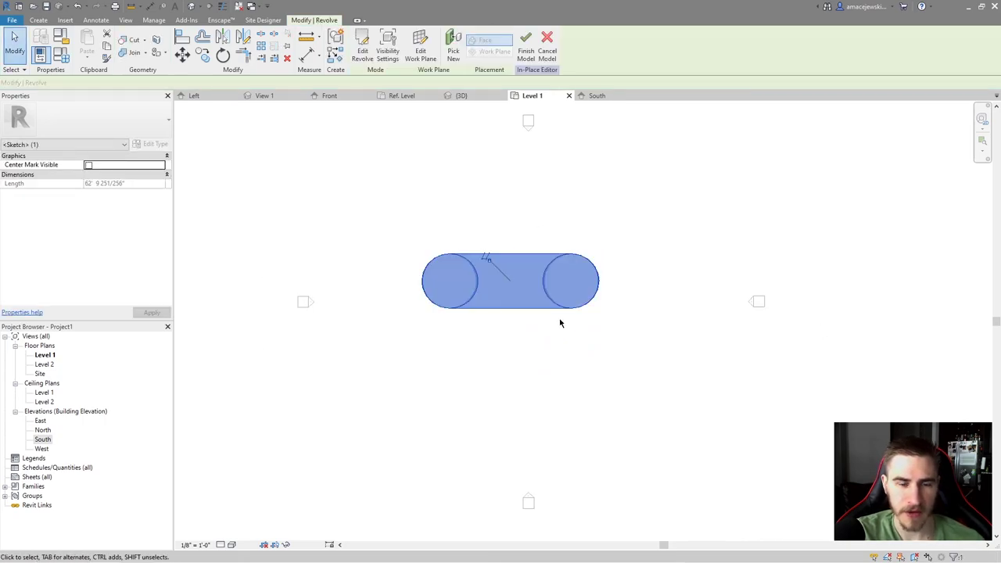
left_click(526, 47)
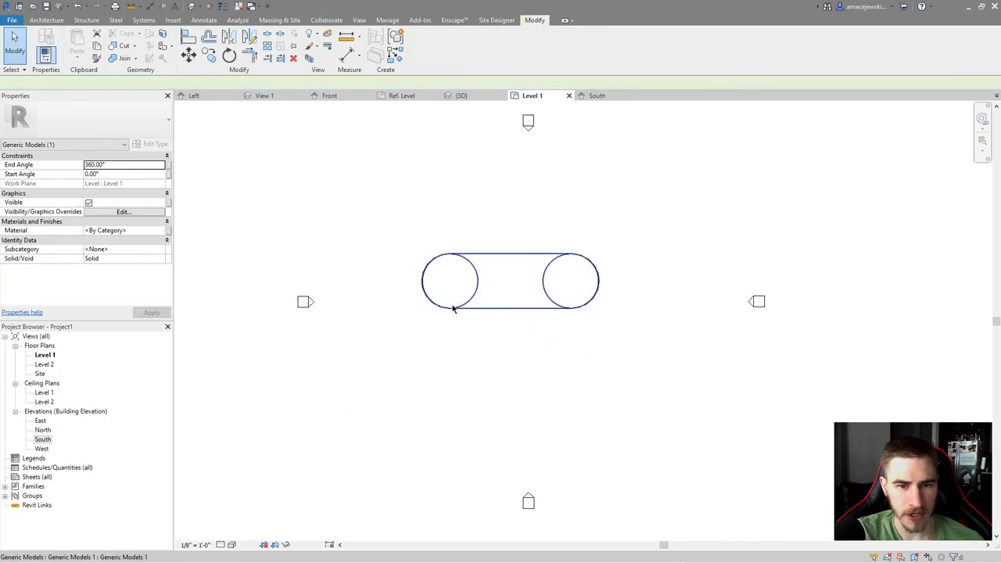
Open the default 3D view, select the revolved generic model and examine its ring shape from several angles.
left_click(191, 5)
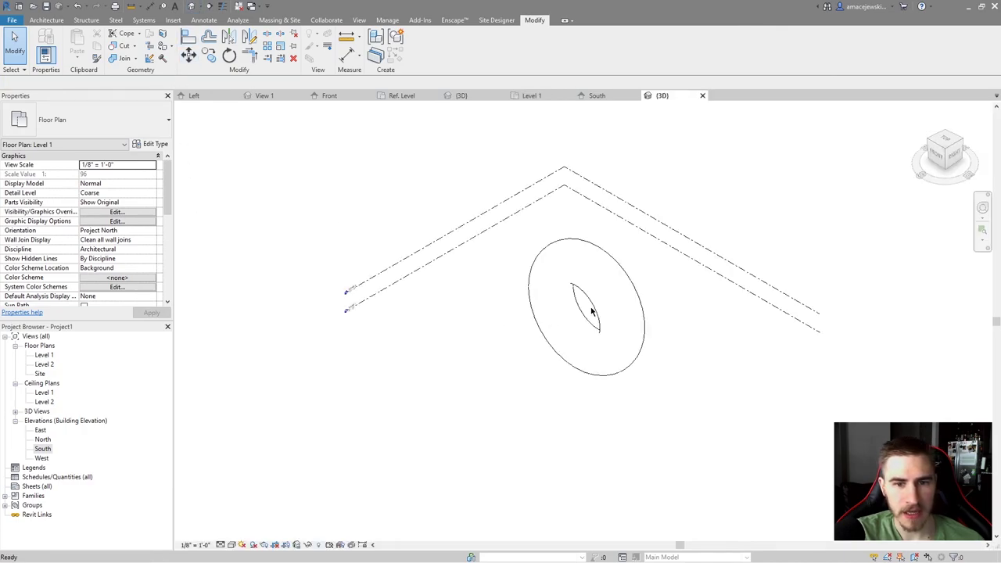
middle_click_drag(637, 379, 596, 386, "shift")
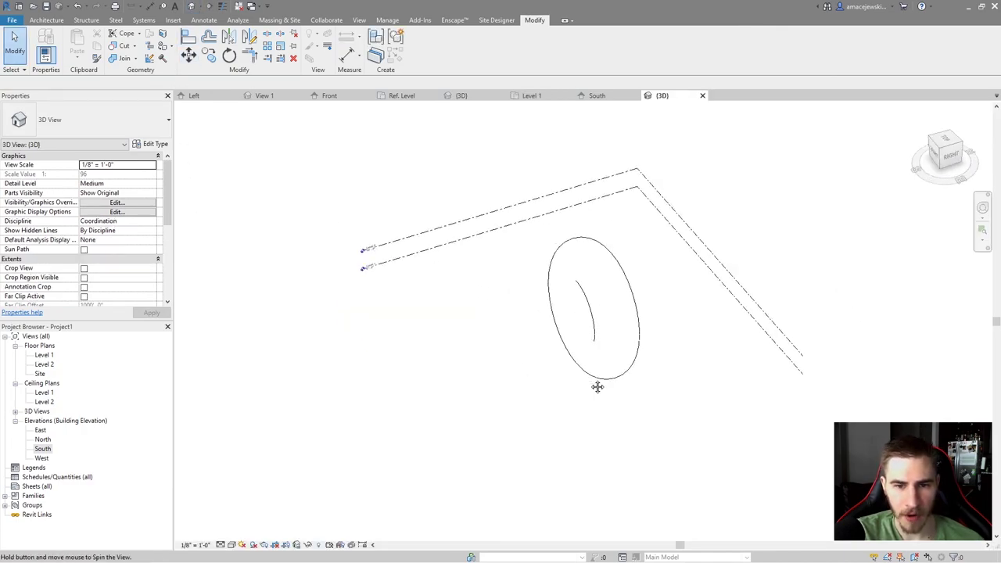
left_click(639, 336)
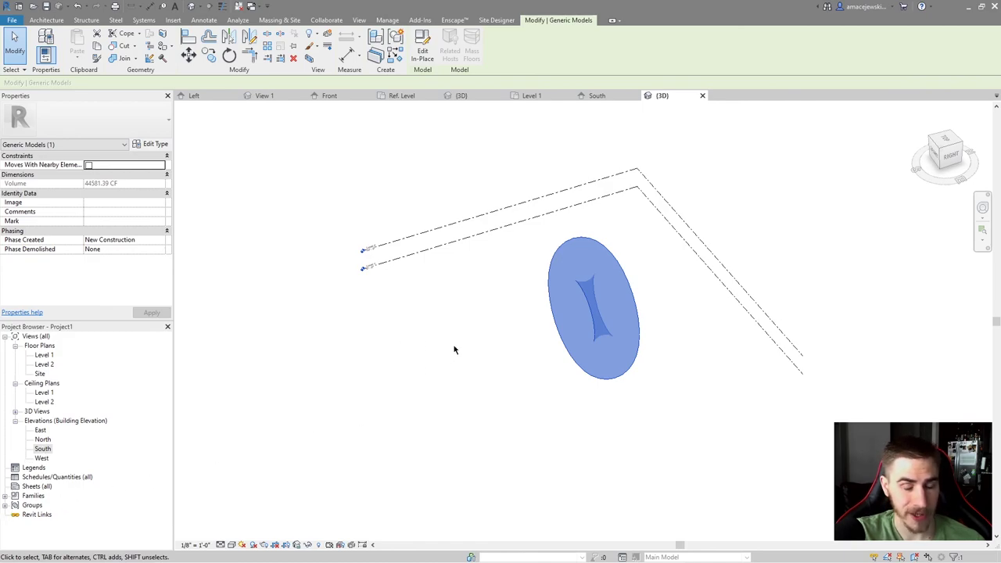
middle_click_drag(543, 378, 652, 357, "shift")
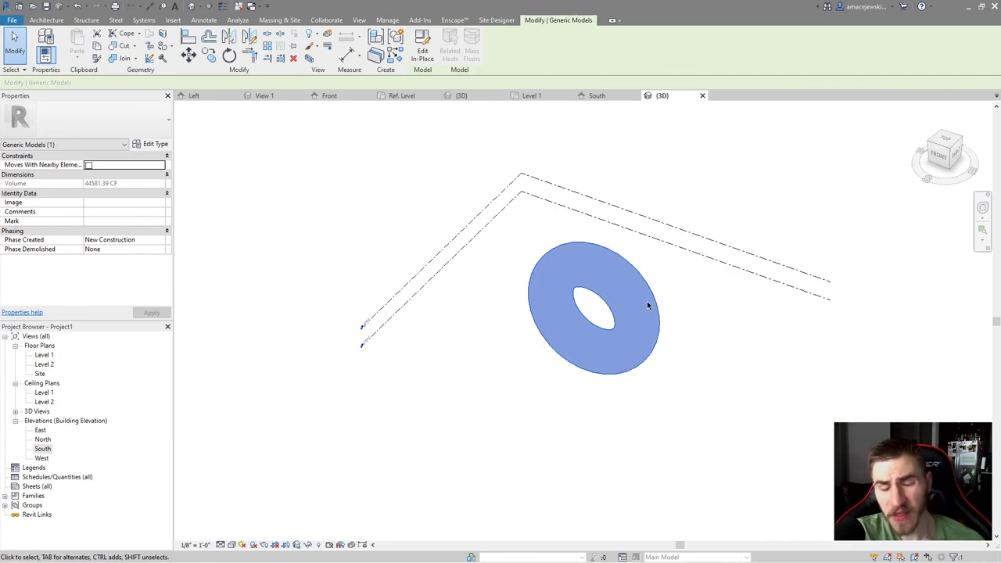